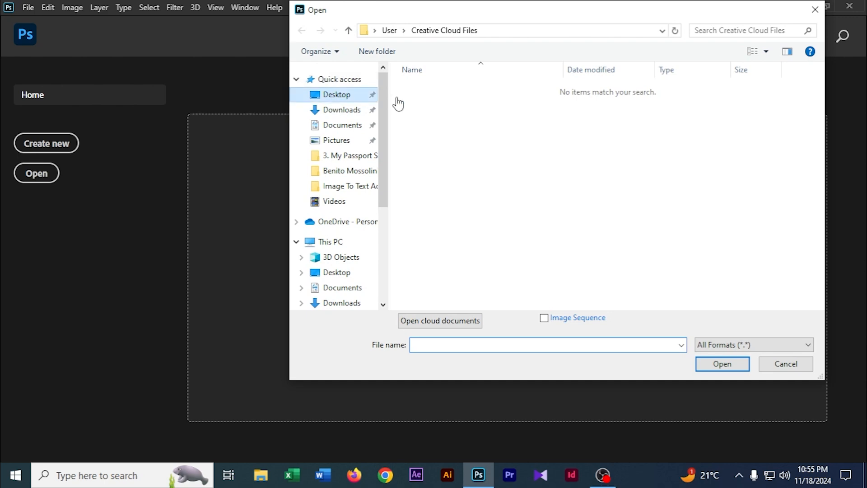
Open 1.psd from the Image To Text Add folder on the Desktop.
{"action": "double_click", "coordinate": [643, 118]}
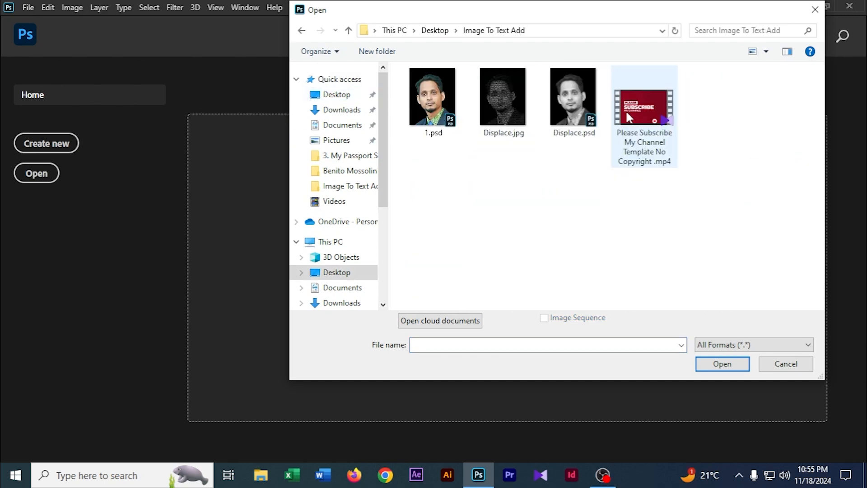
{"action": "left_click", "coordinate": [443, 110]}
{"action": "left_click", "coordinate": [721, 363]}
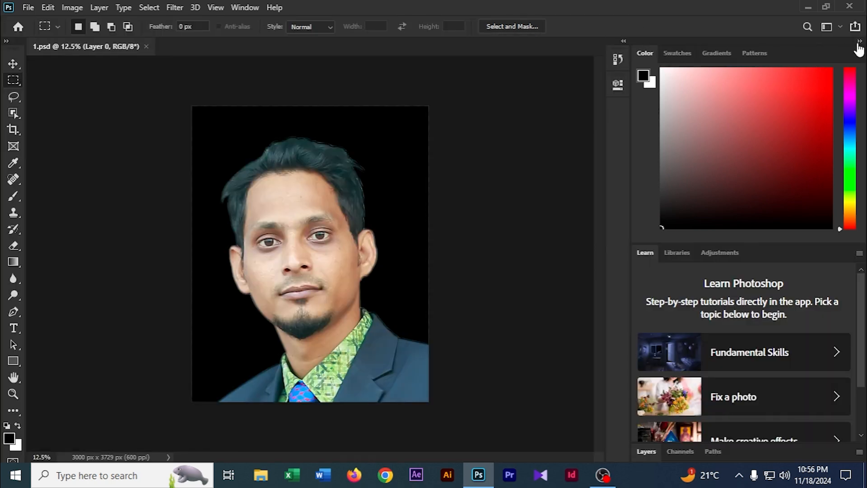
{"action": "left_click", "coordinate": [859, 41]}
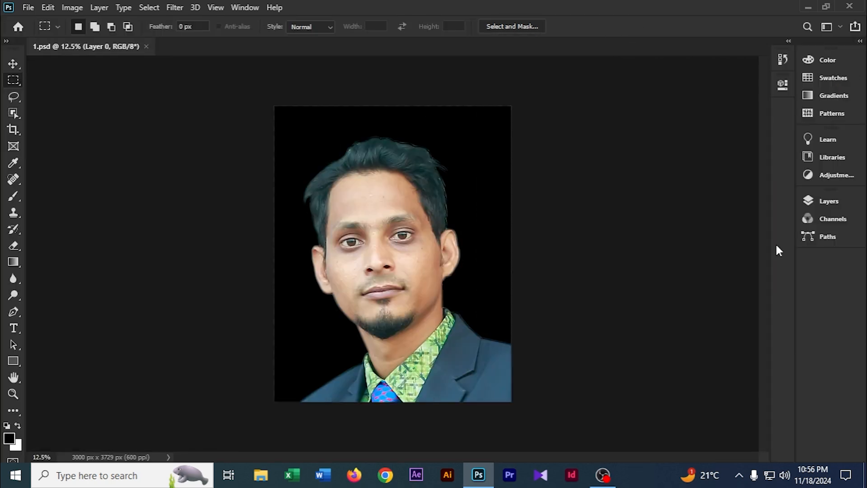
Flatten the photo's two layers into a single background layer.
{"action": "left_click", "coordinate": [831, 198]}
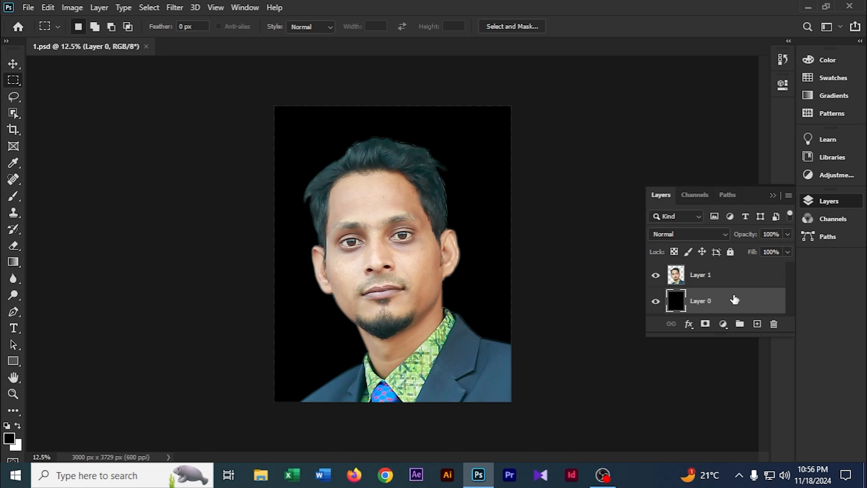
{"action": "left_click", "coordinate": [708, 280], "text": "shift"}
{"action": "right_click", "coordinate": [709, 278]}
{"action": "left_click", "coordinate": [592, 398]}
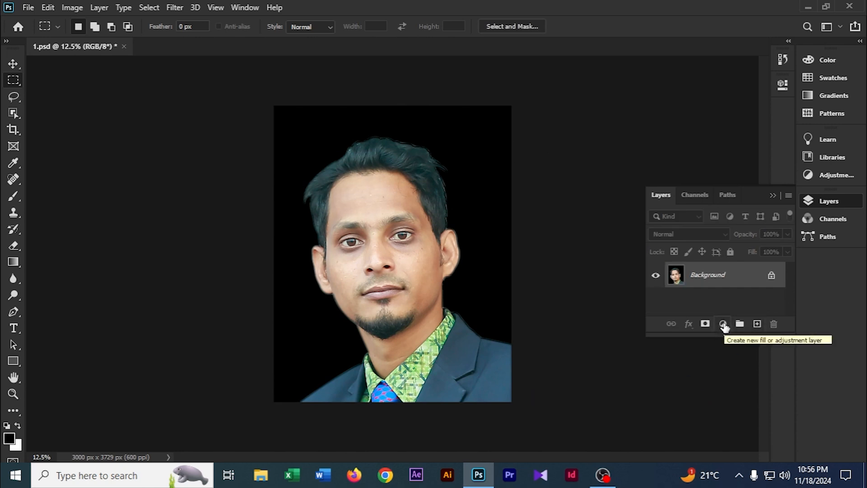
Add a black-to-white Gradient Map adjustment layer to turn the photo grayscale.
{"action": "left_click", "coordinate": [724, 324]}
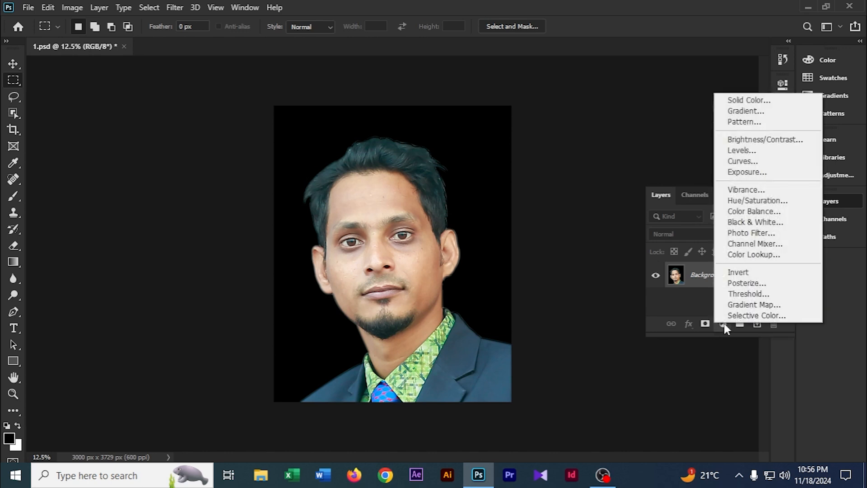
{"action": "left_click", "coordinate": [755, 308]}
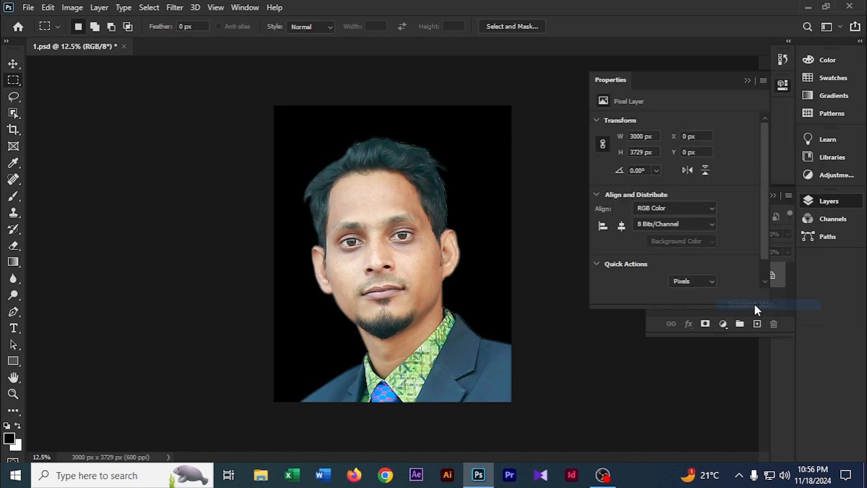
{"action": "left_click", "coordinate": [747, 81]}
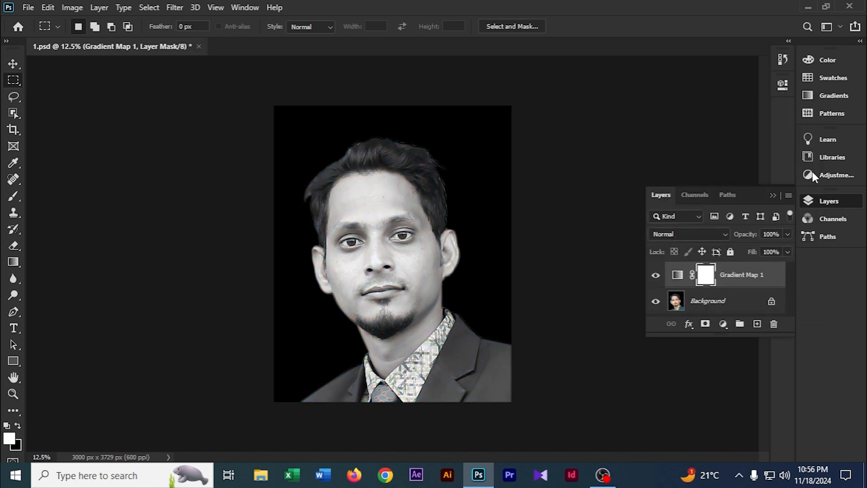
Flatten the gradient map into the photo and unlock the background into a regular layer.
{"action": "left_click", "coordinate": [727, 305]}
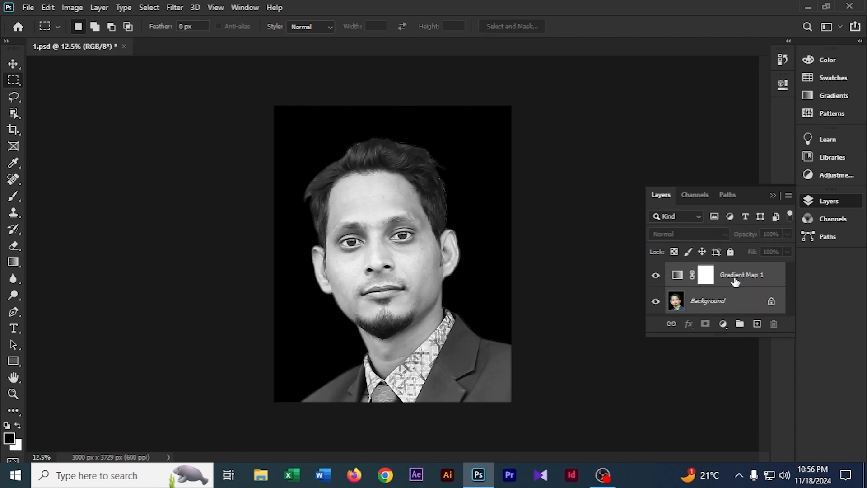
{"action": "right_click", "coordinate": [735, 282]}
{"action": "left_click", "coordinate": [587, 399]}
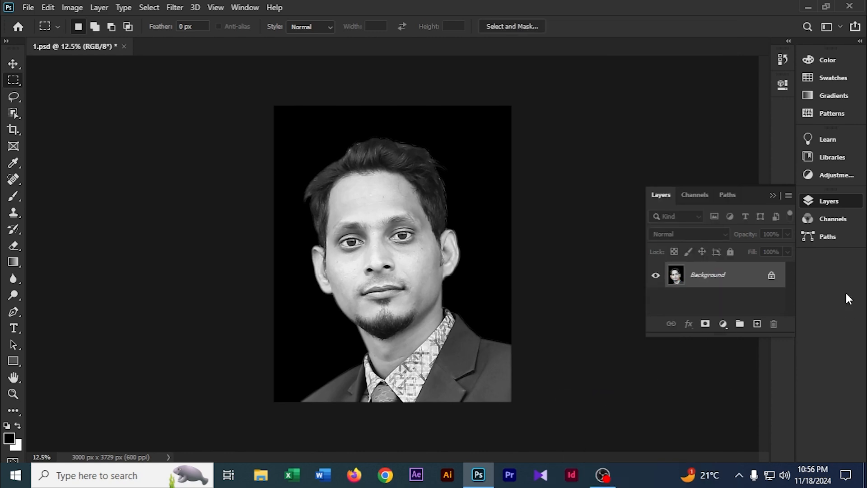
{"action": "left_click", "coordinate": [771, 275]}
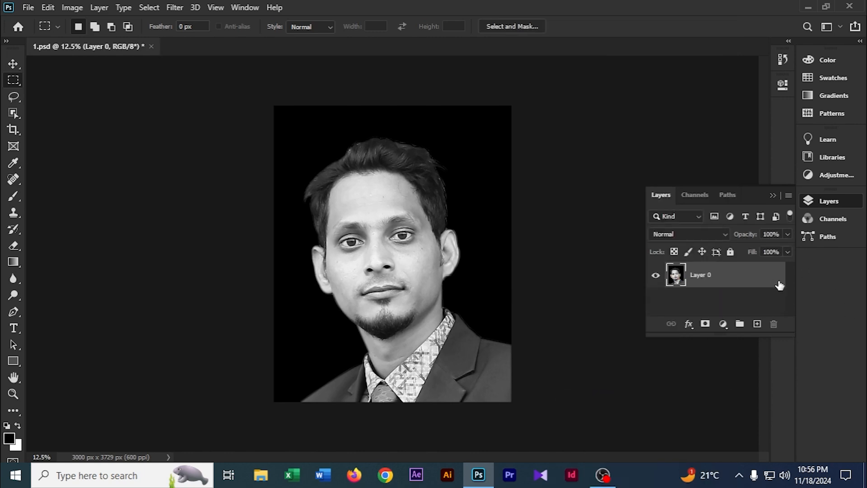
{"action": "key", "text": "ctrl+plus"}
{"action": "key", "text": "ctrl+plus"}
{"action": "key", "text": "ctrl+plus"}
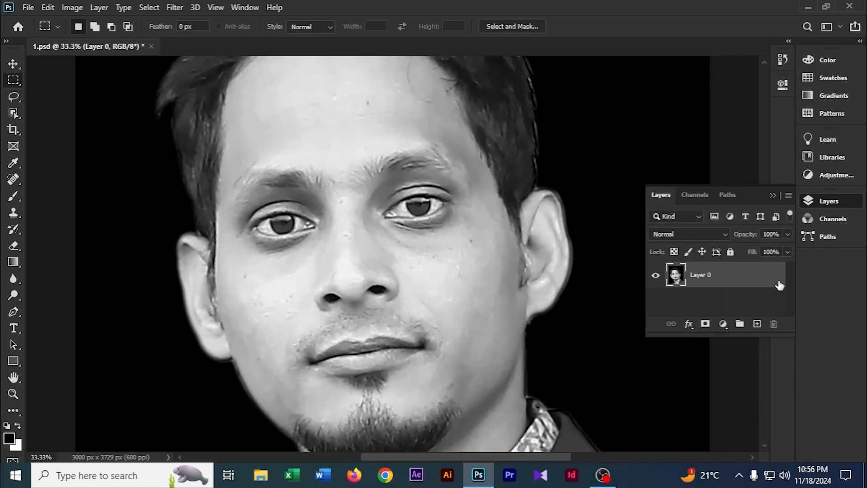
{"action": "key", "text": "ctrl+minus"}
{"action": "key", "text": "ctrl+minus"}
{"action": "key", "text": "ctrl+minus"}
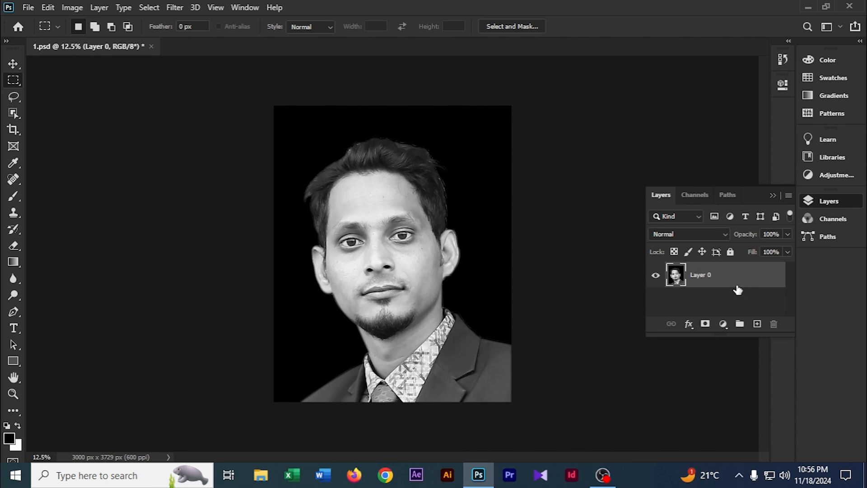
Copy the photo layer and paste it as a new layer above.
{"action": "left_click", "coordinate": [48, 7]}
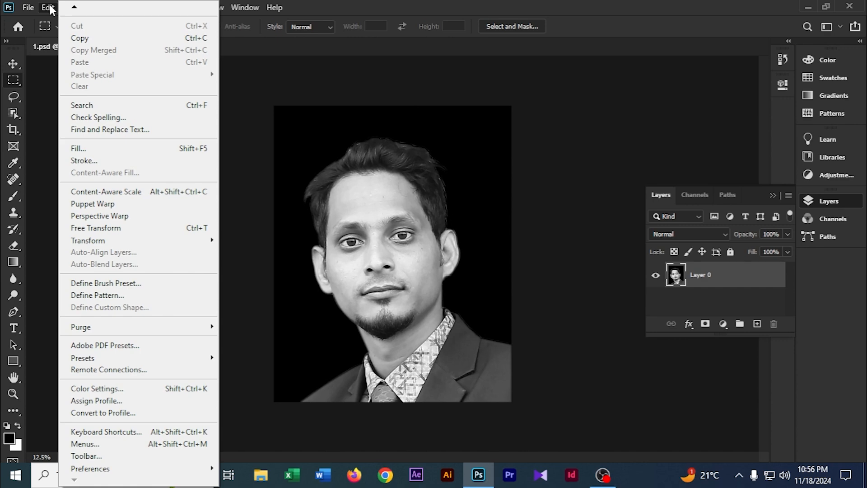
{"action": "left_click", "coordinate": [80, 38]}
{"action": "key", "text": "ctrl+v"}
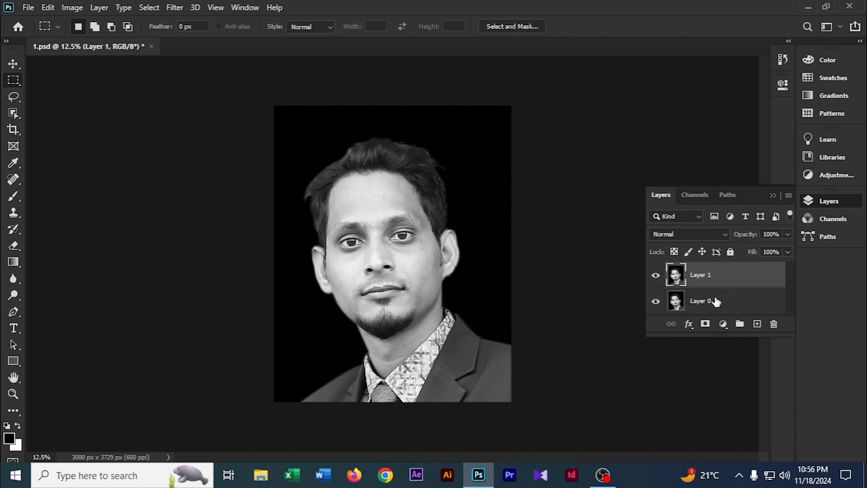
Apply a Gaussian Blur with a radius of 8 pixels to the pasted top layer.
{"action": "left_click", "coordinate": [715, 302]}
{"action": "left_click", "coordinate": [719, 280]}
{"action": "key", "text": "ctrl+plus"}
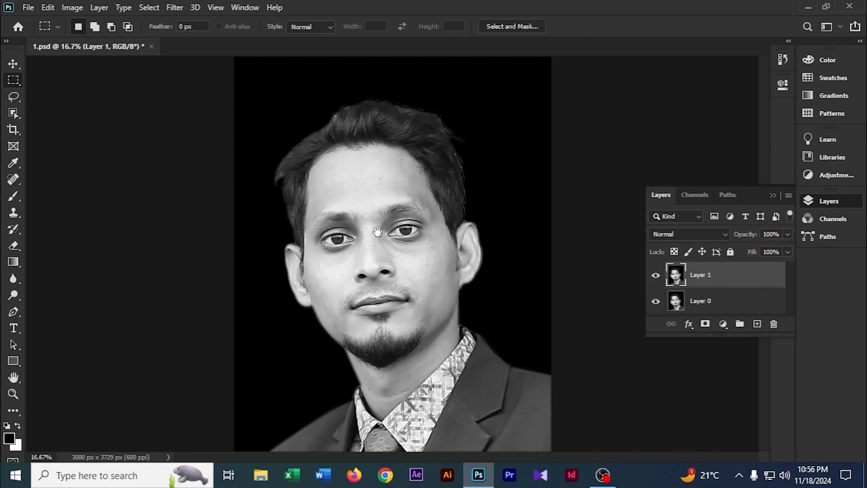
{"action": "left_click", "coordinate": [174, 7]}
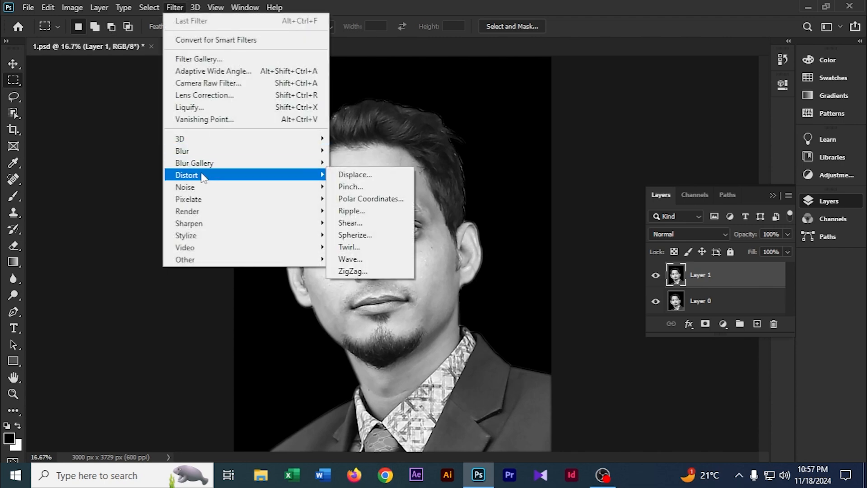
{"action": "mouse_move", "coordinate": [202, 156]}
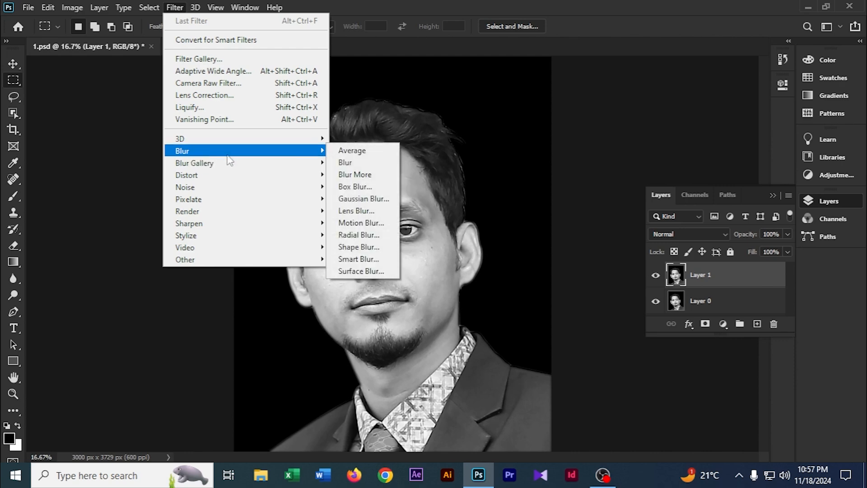
{"action": "left_click", "coordinate": [350, 199]}
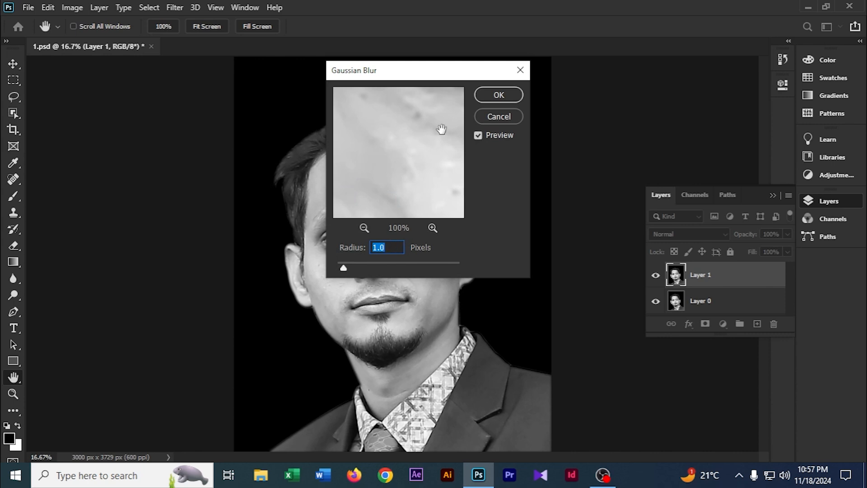
{"action": "left_click_drag", "start_coordinate": [410, 72], "coordinate": [532, 77]}
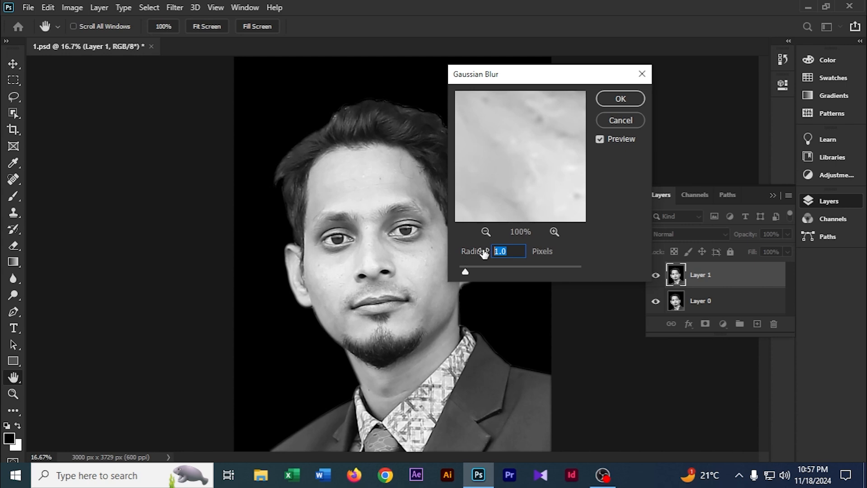
{"action": "type", "text": "8"}
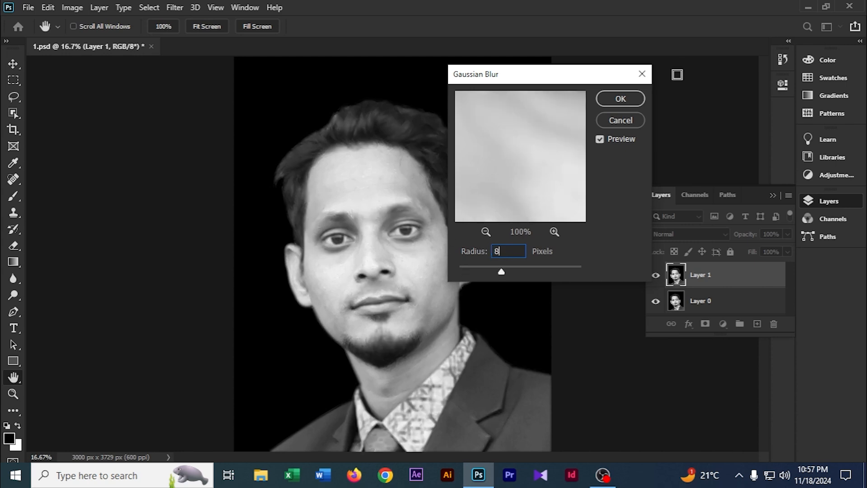
{"action": "left_click", "coordinate": [622, 99]}
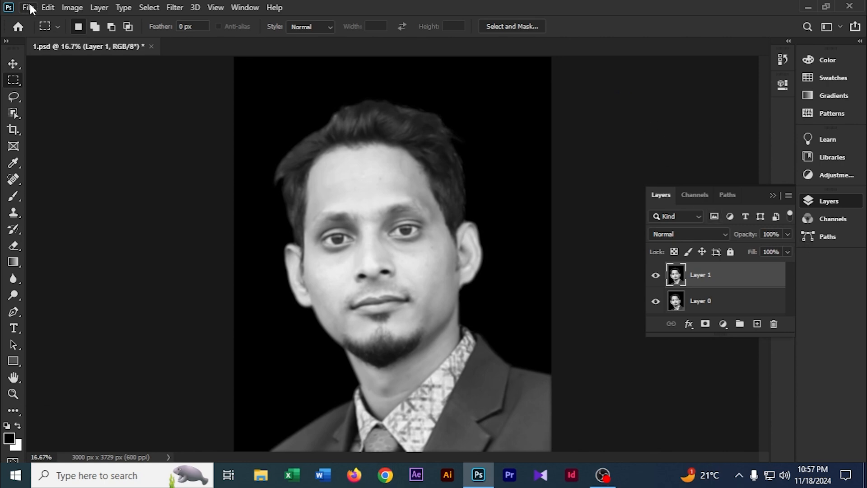
Save the document as Displace.psd in the Image To Text Add folder, replacing the existing file, with Maximize Compatibility.
{"action": "left_click", "coordinate": [28, 7]}
{"action": "left_click", "coordinate": [54, 161]}
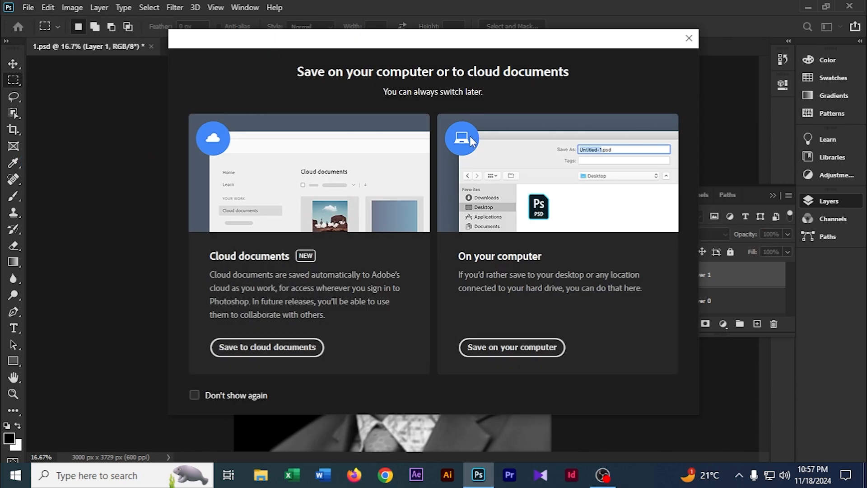
{"action": "left_click", "coordinate": [500, 345]}
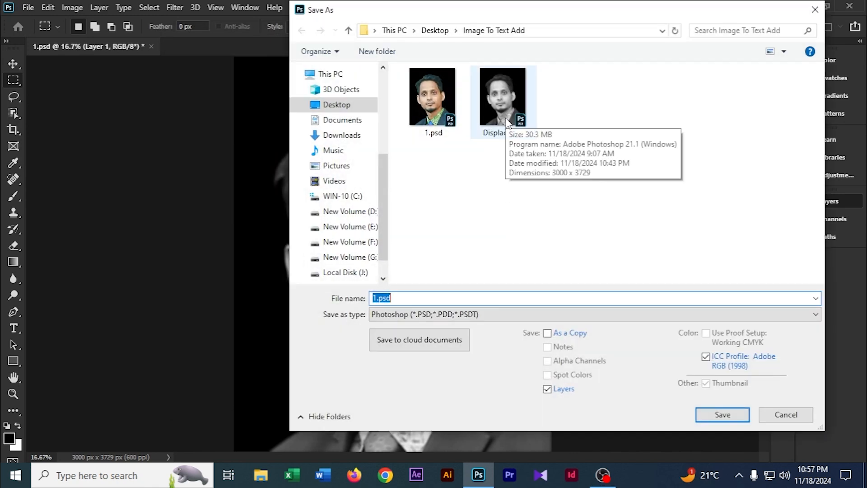
{"action": "left_click", "coordinate": [506, 110]}
{"action": "left_click", "coordinate": [723, 414]}
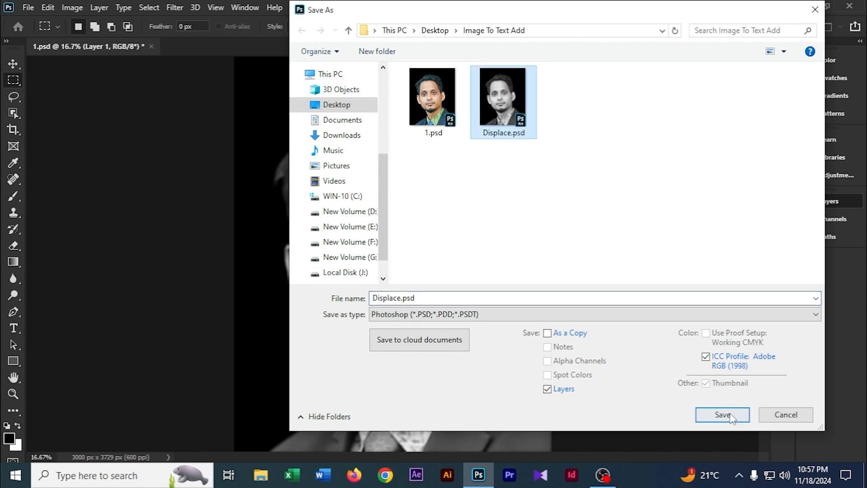
{"action": "left_click", "coordinate": [465, 243]}
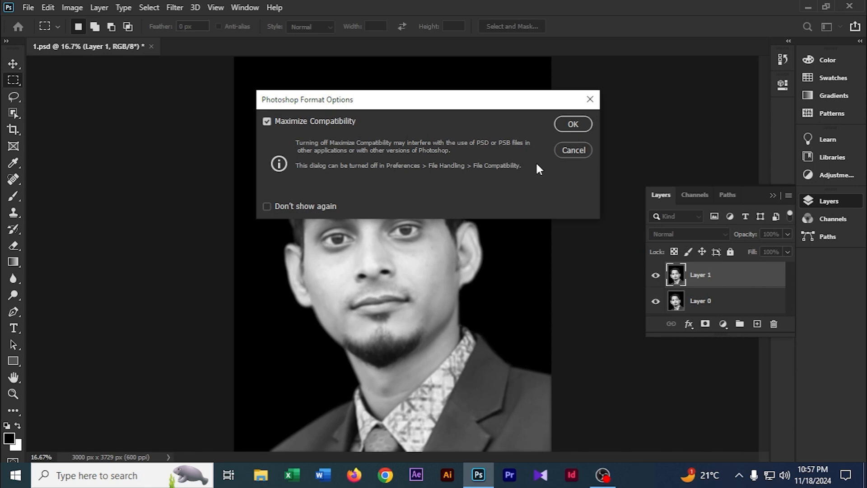
{"action": "left_click", "coordinate": [566, 124]}
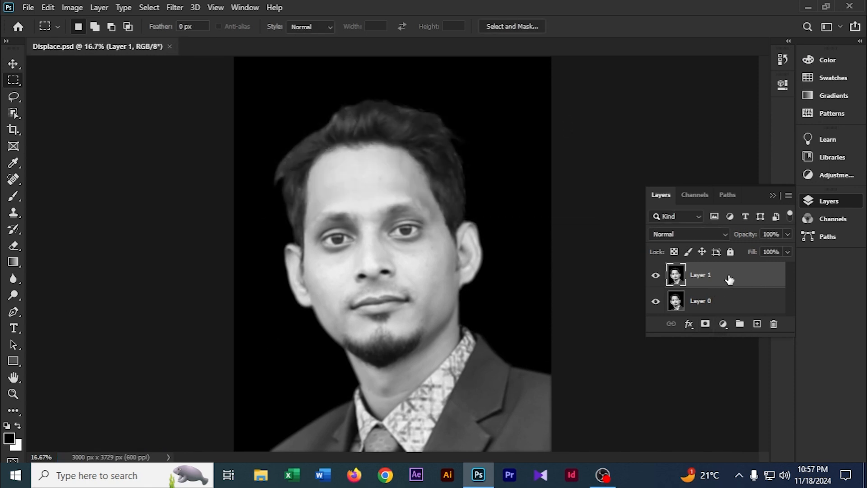
Delete the blurred layer and draw a paragraph text box covering the whole photo with the Type tool.
{"action": "key", "text": "Delete"}
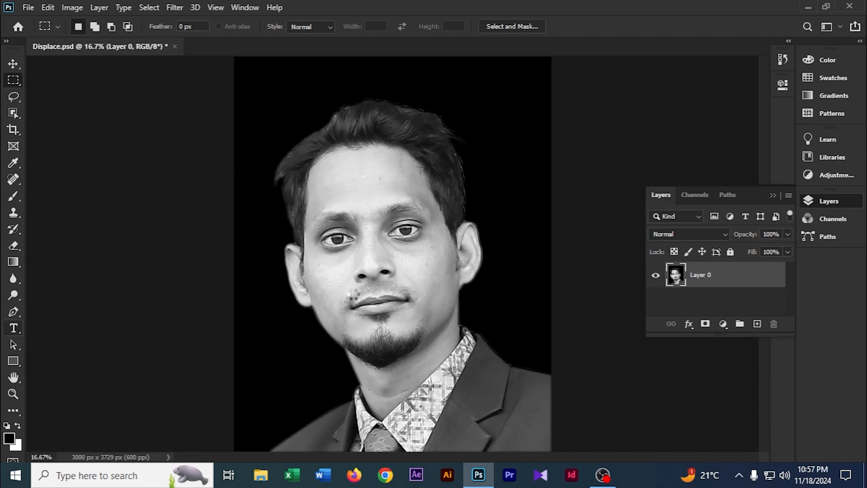
{"action": "key", "text": "t"}
{"action": "key", "text": "ctrl+minus"}
{"action": "key", "text": "ctrl+minus"}
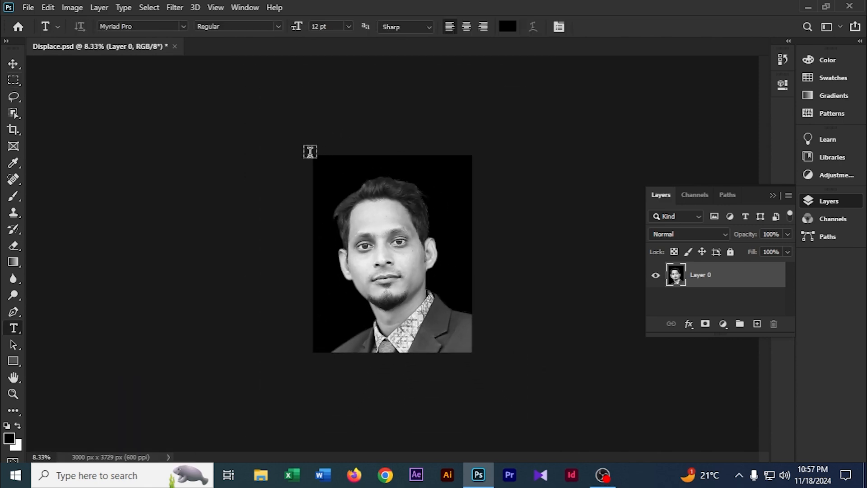
{"action": "left_click_drag", "start_coordinate": [310, 151], "coordinate": [468, 351]}
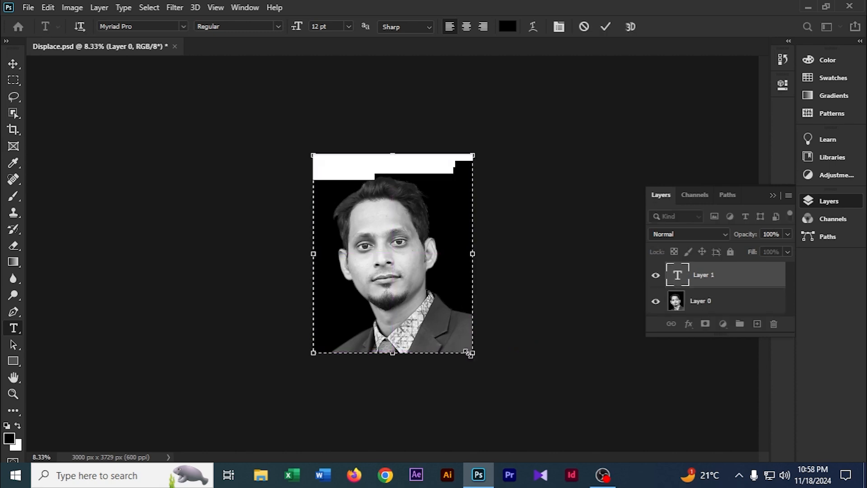
Replace the placeholder text with pasted lorem ipsum text, pasting it twice to fill more of the box.
{"action": "key", "text": "ctrl+plus"}
{"action": "key", "text": "ctrl+plus"}
{"action": "key", "text": "ctrl+plus"}
{"action": "scroll", "coordinate": [329, 137], "scroll_direction": "up", "scroll_amount": 3}
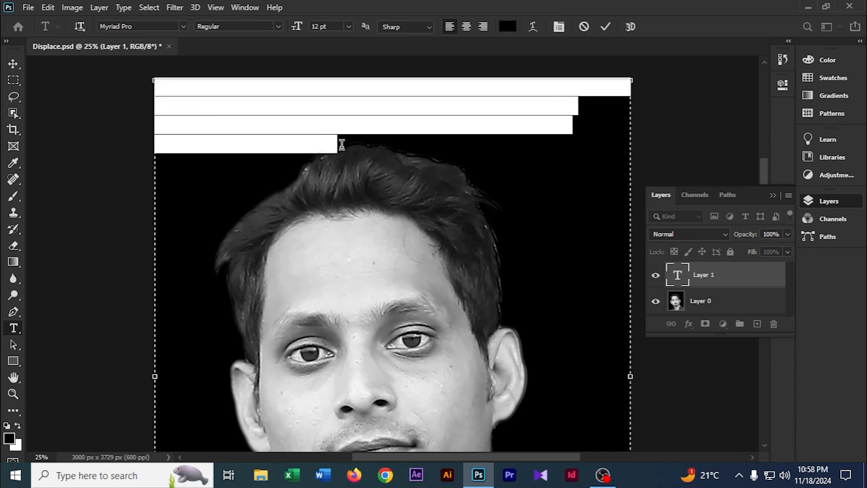
{"action": "key", "text": "BackSpace"}
{"action": "key", "text": "ctrl+v"}
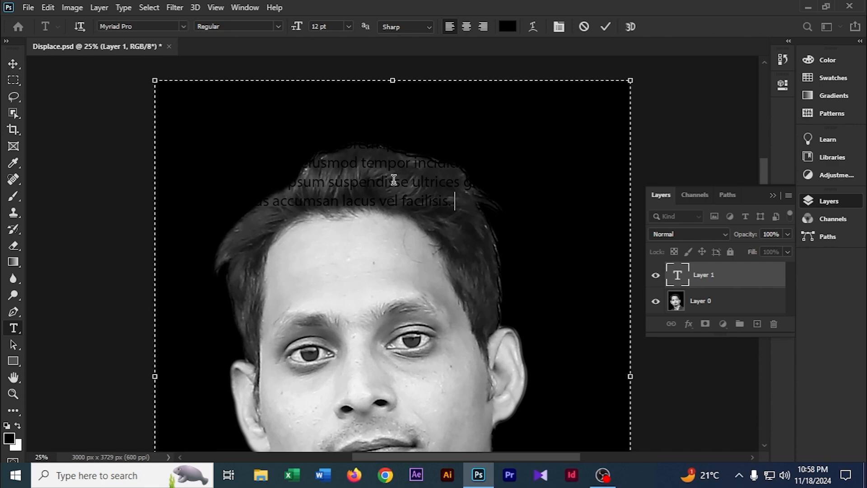
{"action": "key", "text": "ctrl+v"}
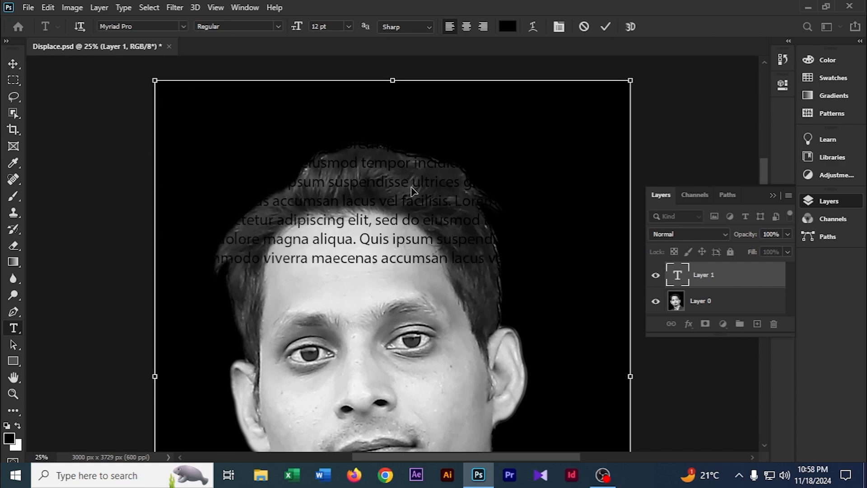
Select all the paragraph text and set its font to Century Gothic Bold.
{"action": "key", "text": "ctrl+minus"}
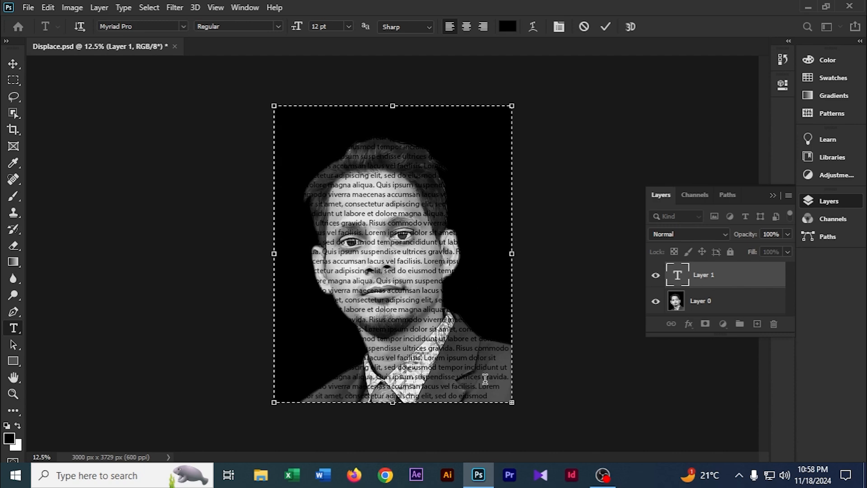
{"action": "key", "text": "ctrl+a"}
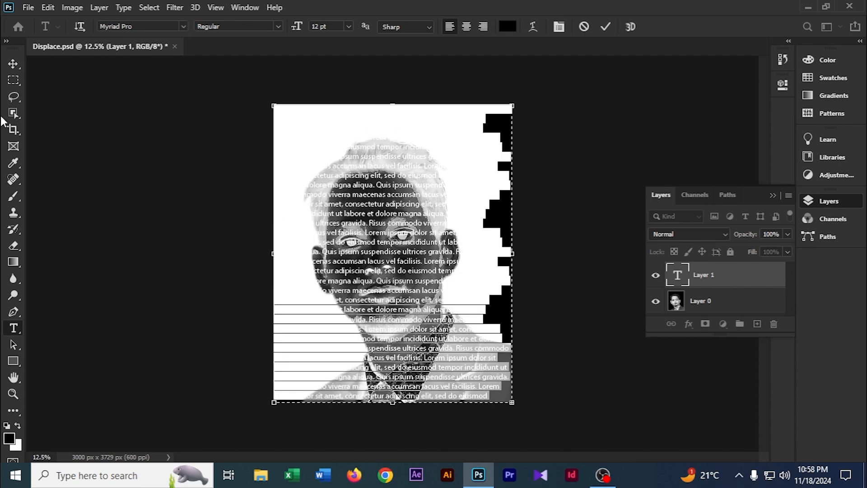
{"action": "left_click", "coordinate": [236, 7]}
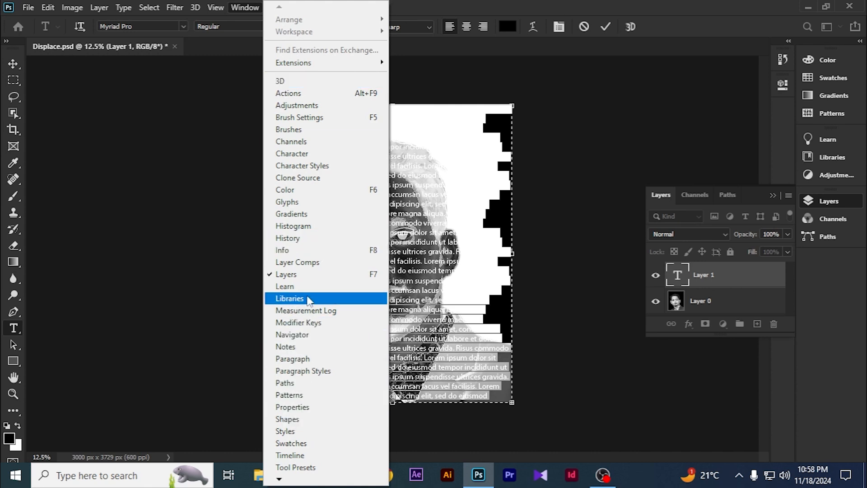
{"action": "left_click", "coordinate": [296, 359]}
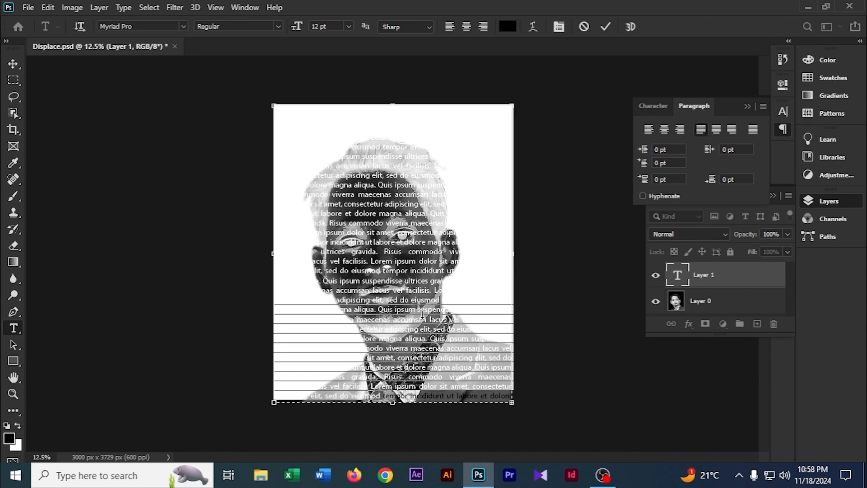
{"action": "left_click_drag", "start_coordinate": [490, 396], "coordinate": [240, 65]}
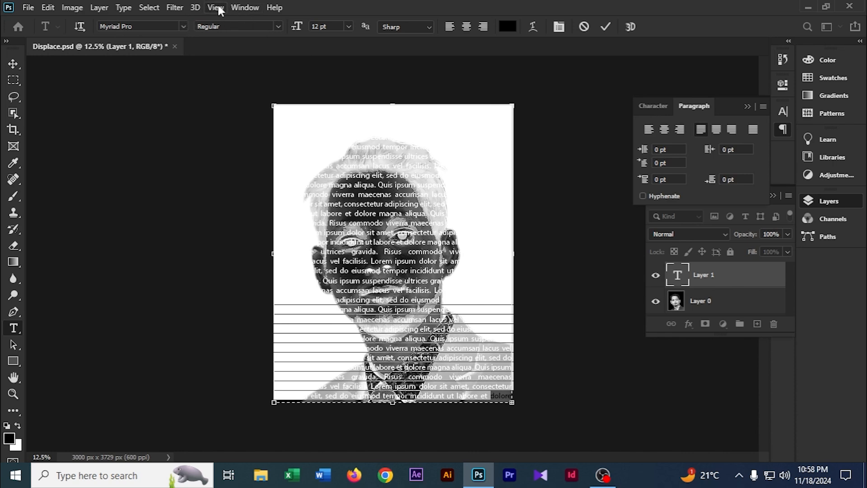
{"action": "left_click", "coordinate": [247, 8]}
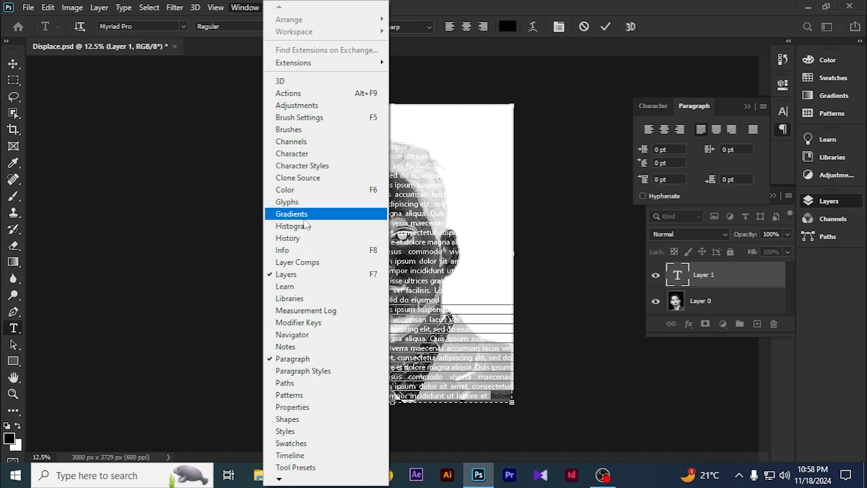
{"action": "left_click", "coordinate": [307, 154]}
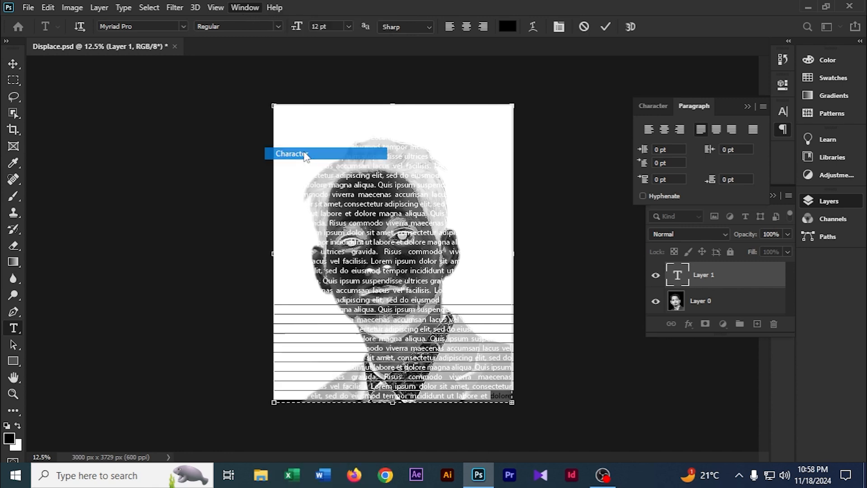
{"action": "left_click", "coordinate": [676, 146]}
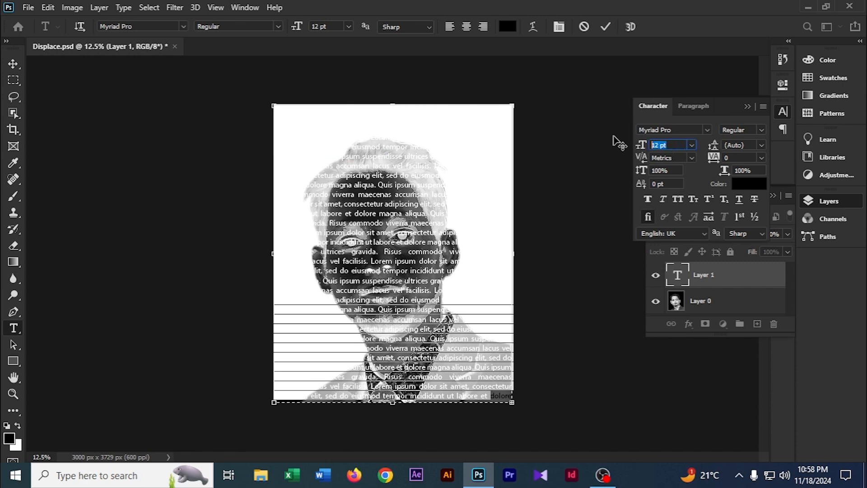
{"action": "left_click", "coordinate": [673, 129]}
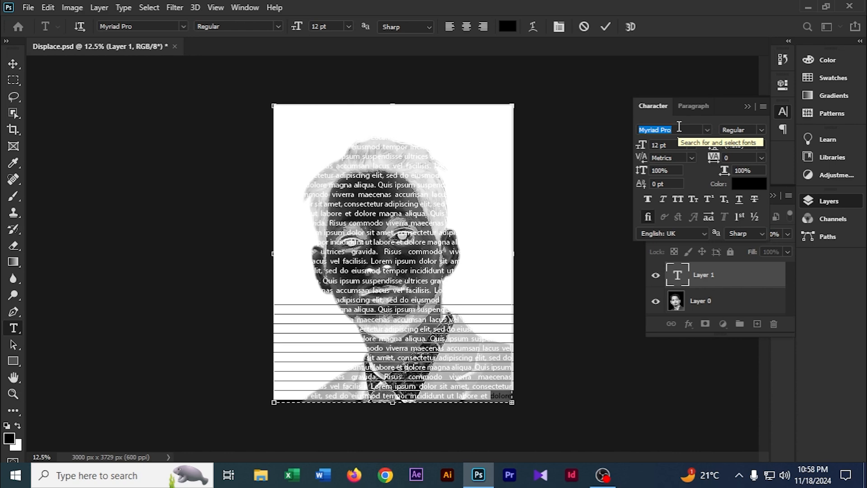
{"action": "type", "text": "cen"}
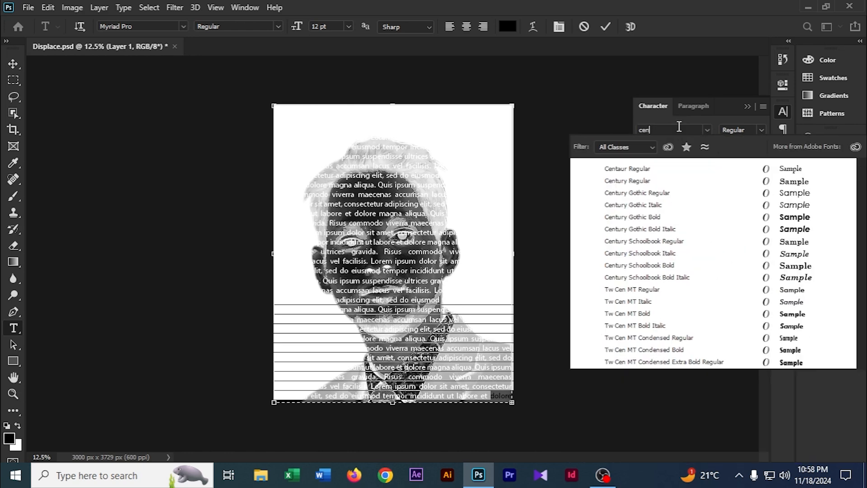
{"action": "left_click", "coordinate": [652, 218]}
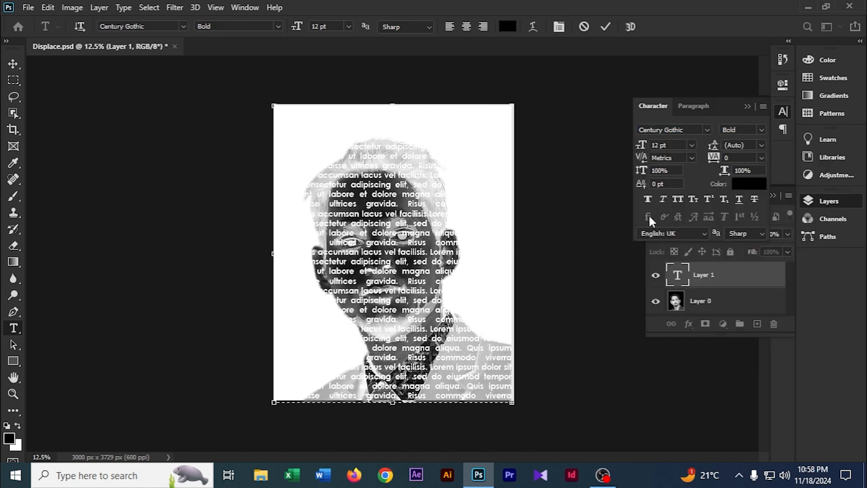
Set the font size of the selected text to 8 pt.
{"action": "left_click", "coordinate": [674, 143]}
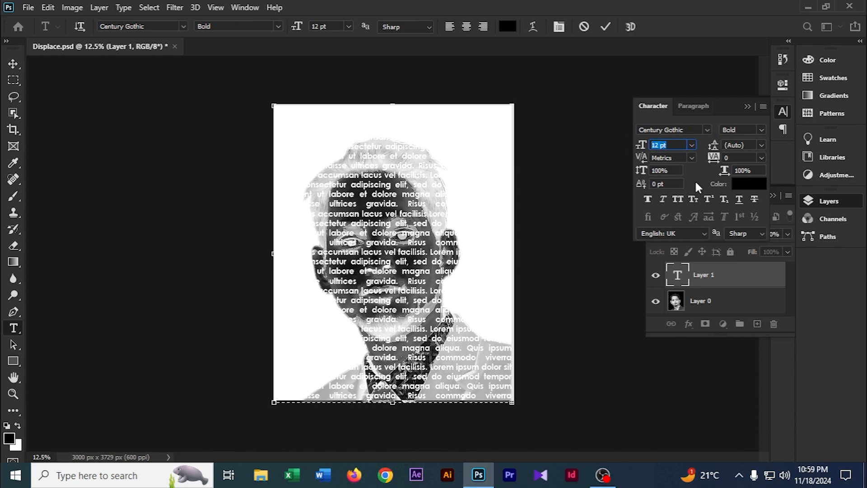
{"action": "type", "text": "8"}
{"action": "key", "text": "Return"}
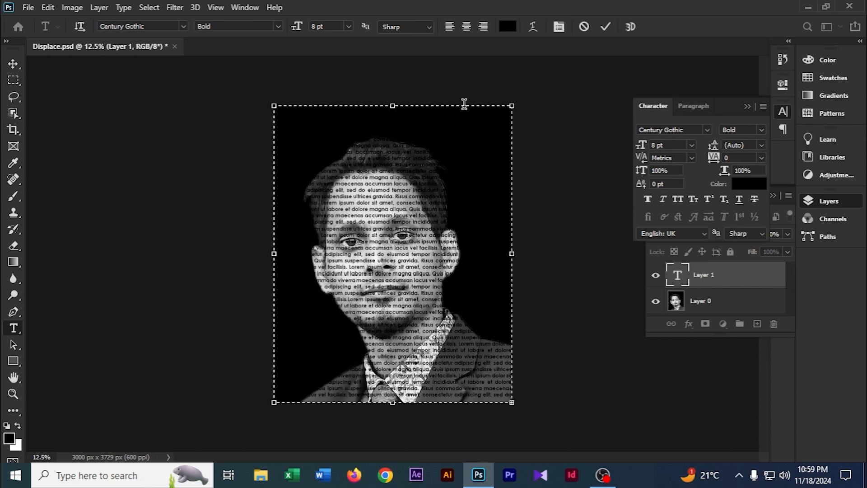
{"action": "key", "text": "ctrl+plus"}
{"action": "key", "text": "ctrl+plus"}
{"action": "key", "text": "ctrl+plus"}
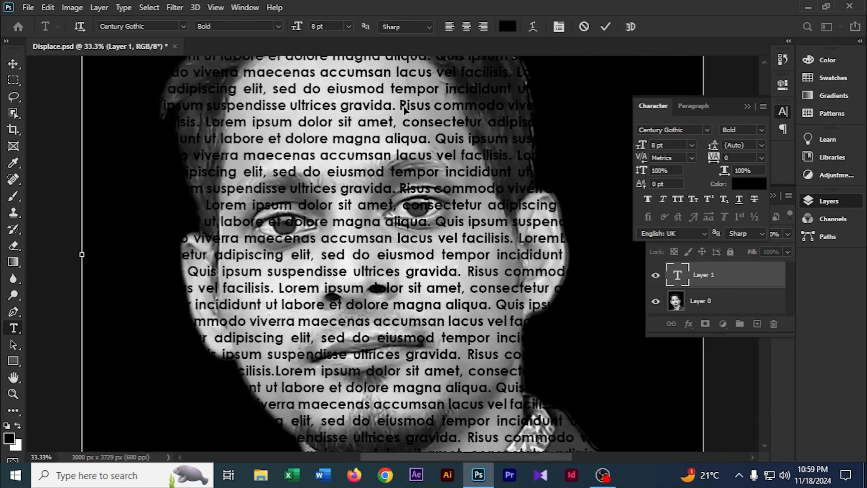
{"action": "key", "text": "ctrl+minus"}
{"action": "key", "text": "ctrl+minus"}
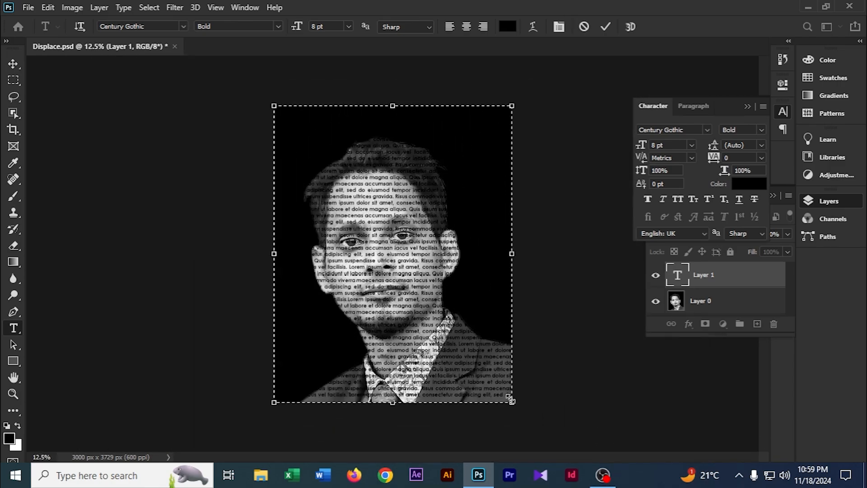
Set the leading of the text to 6 pt.
{"action": "left_click_drag", "start_coordinate": [504, 395], "coordinate": [353, 278]}
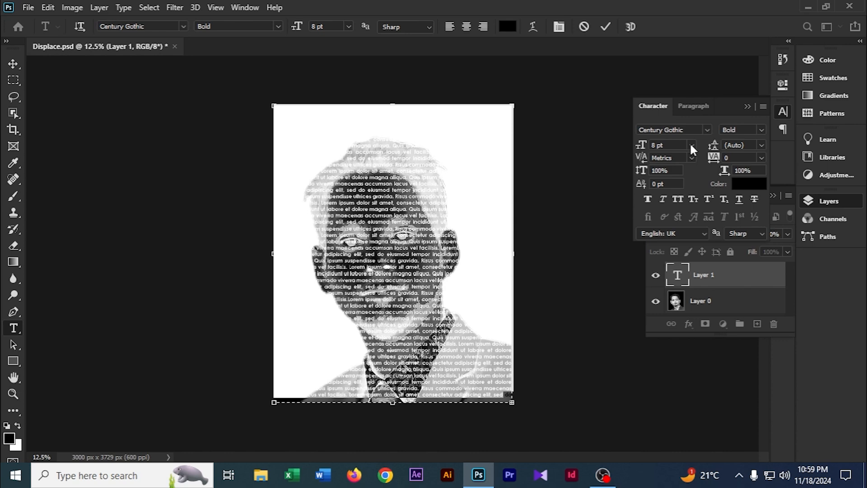
{"action": "left_click", "coordinate": [761, 146]}
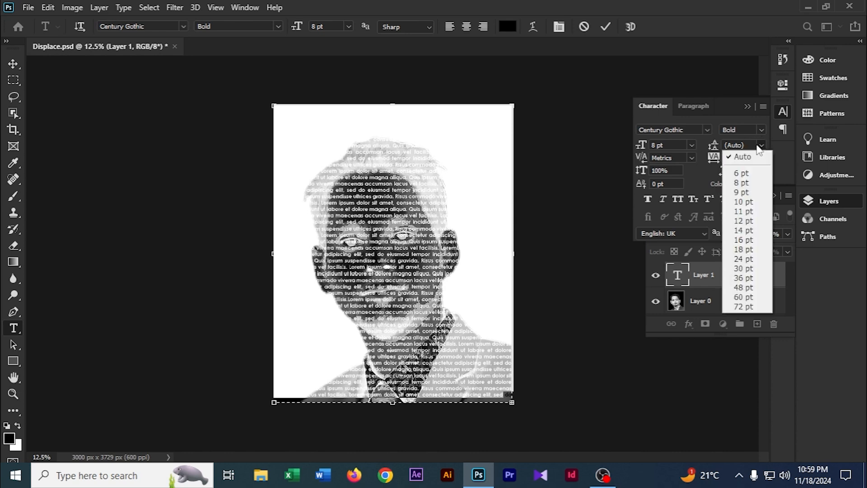
{"action": "left_click", "coordinate": [740, 172]}
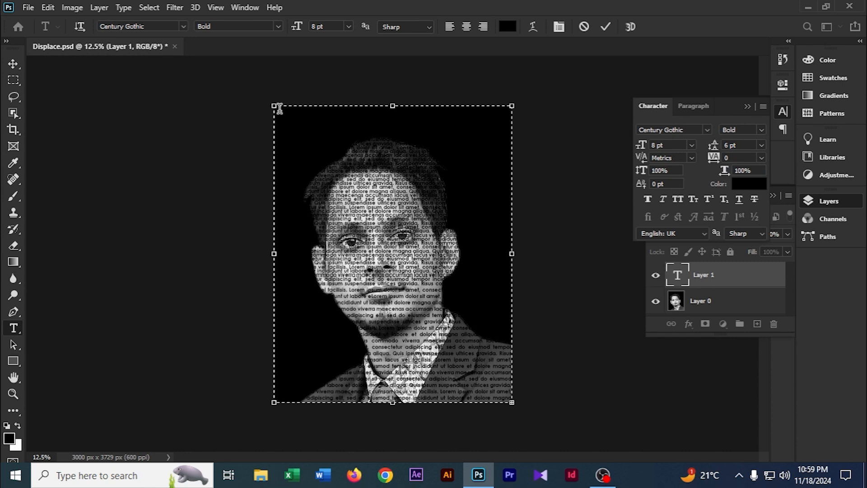
Paste more lorem ipsum text to fill the rest of the box and commit the text.
{"action": "left_click_drag", "start_coordinate": [279, 108], "coordinate": [474, 272]}
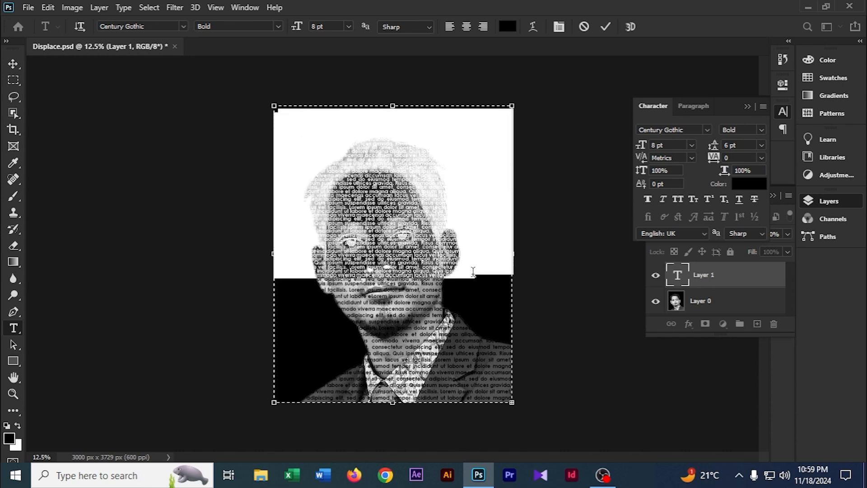
{"action": "left_click", "coordinate": [477, 279]}
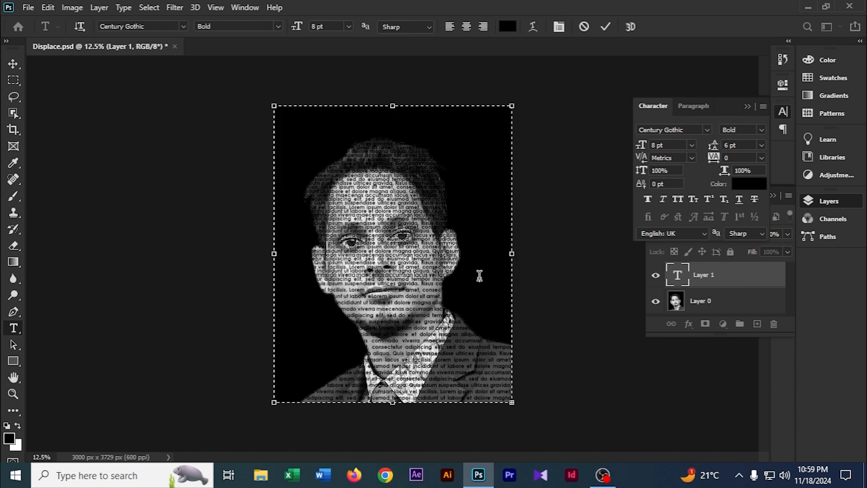
{"action": "key", "text": "ctrl+v"}
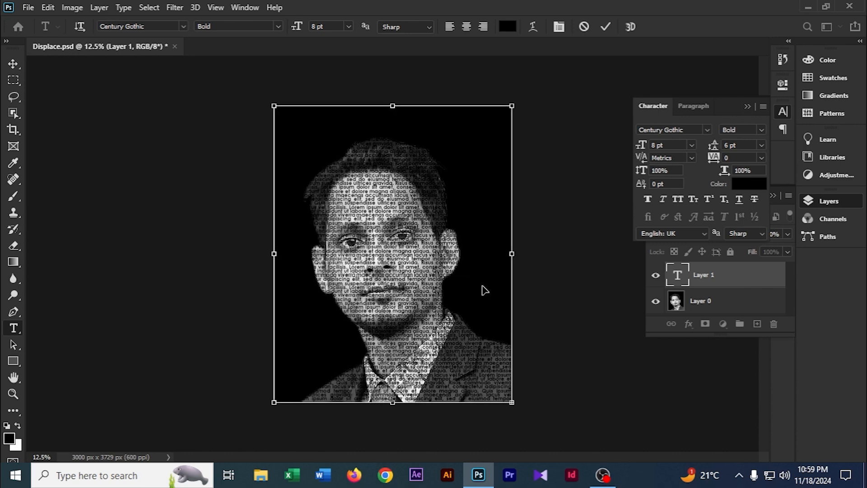
{"action": "left_click", "coordinate": [13, 65]}
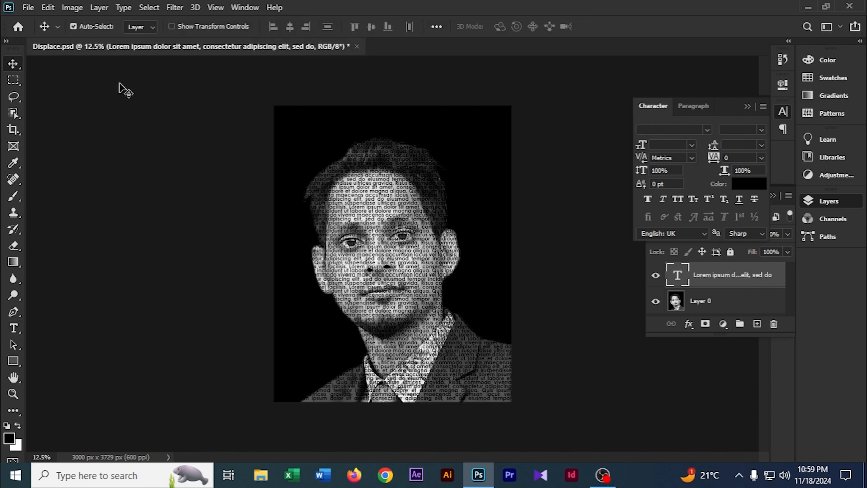
Inspect the text fill across the face up close and reselect the text layer.
{"action": "key", "text": "ctrl+plus"}
{"action": "key", "text": "ctrl+plus"}
{"action": "key", "text": "ctrl+plus"}
{"action": "key", "text": "ctrl+plus"}
{"action": "key", "text": "ctrl+plus"}
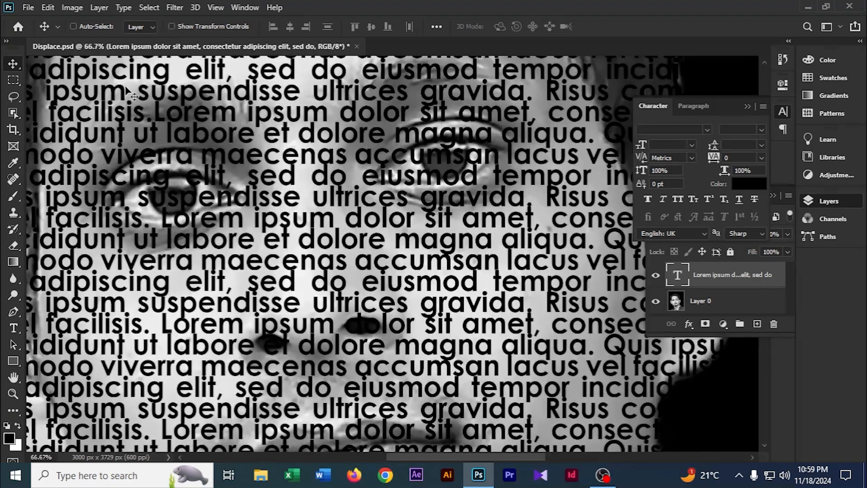
{"action": "key", "text": "ctrl+minus"}
{"action": "key", "text": "ctrl+minus"}
{"action": "key", "text": "ctrl+minus"}
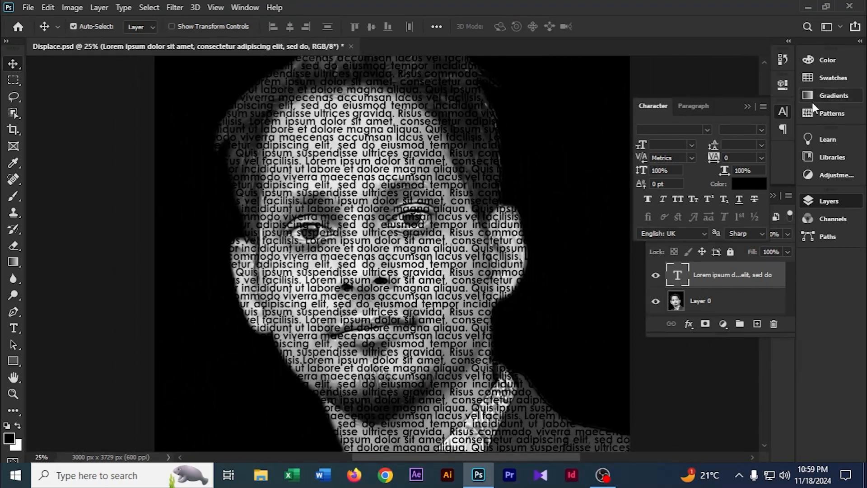
{"action": "left_click", "coordinate": [747, 107]}
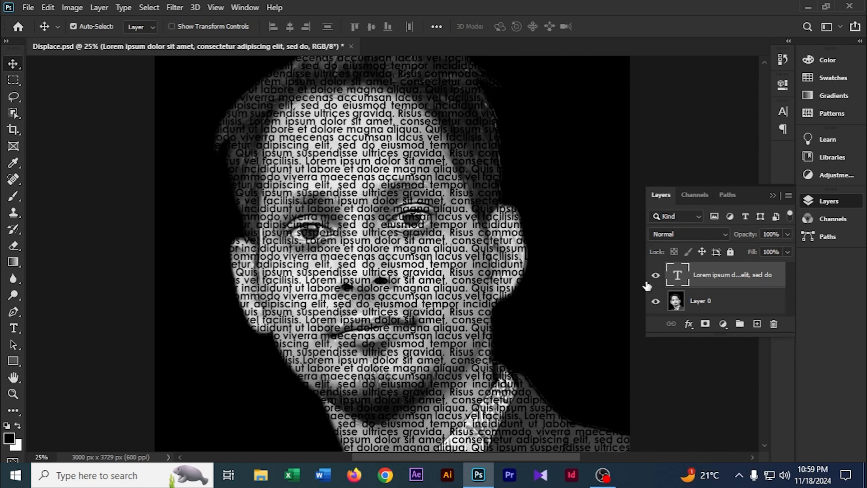
{"action": "left_click", "coordinate": [711, 301]}
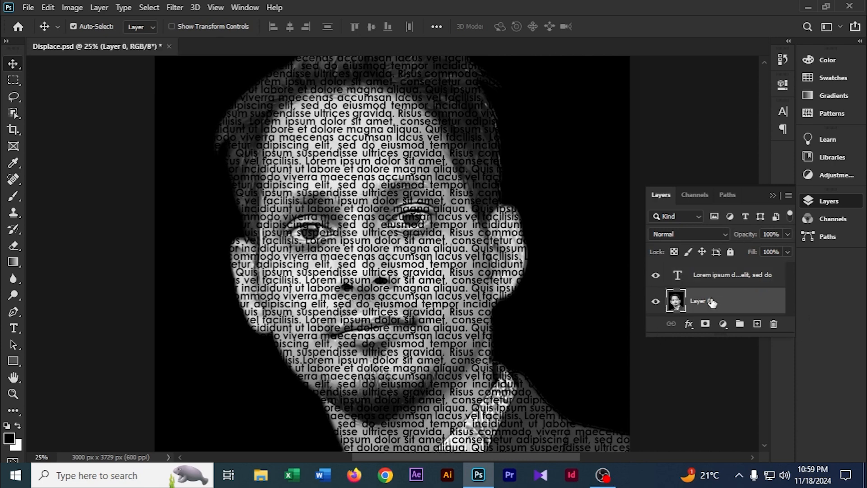
{"action": "left_click", "coordinate": [721, 276]}
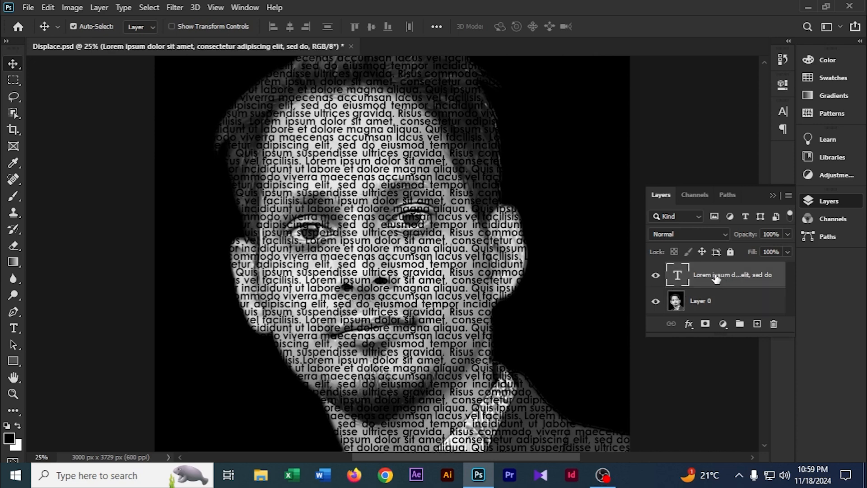
{"action": "left_click", "coordinate": [174, 8]}
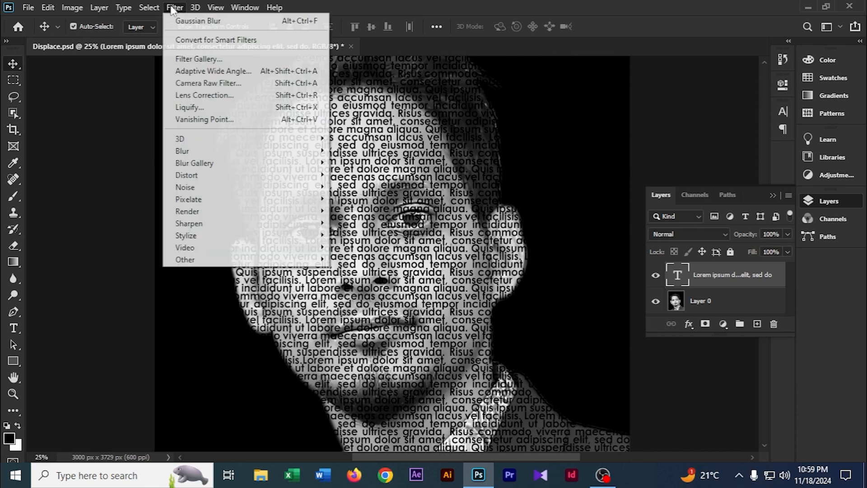
{"action": "mouse_move", "coordinate": [188, 178]}
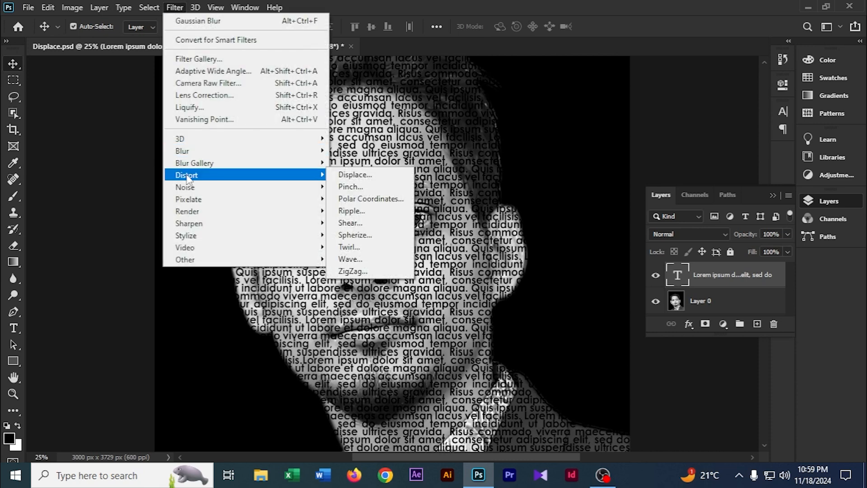
{"action": "left_click", "coordinate": [364, 177]}
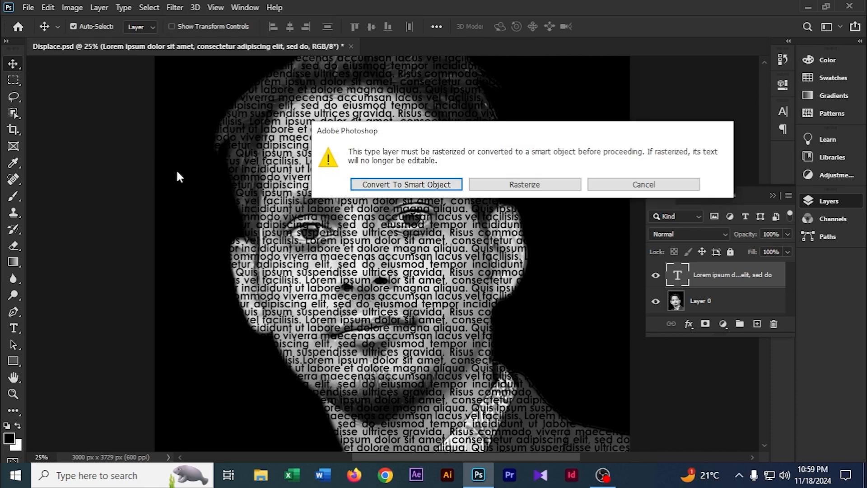
{"action": "left_click", "coordinate": [643, 185]}
Convert the text layer to a Smart Object.
{"action": "right_click", "coordinate": [686, 278]}
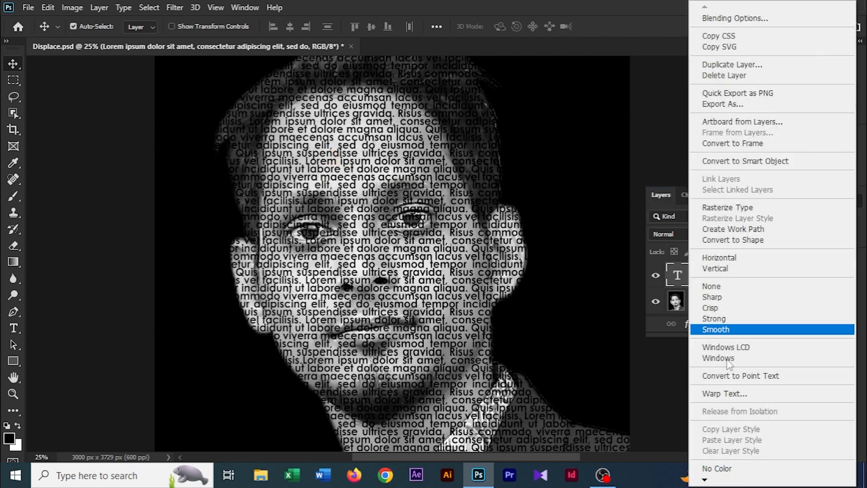
{"action": "left_click", "coordinate": [740, 161]}
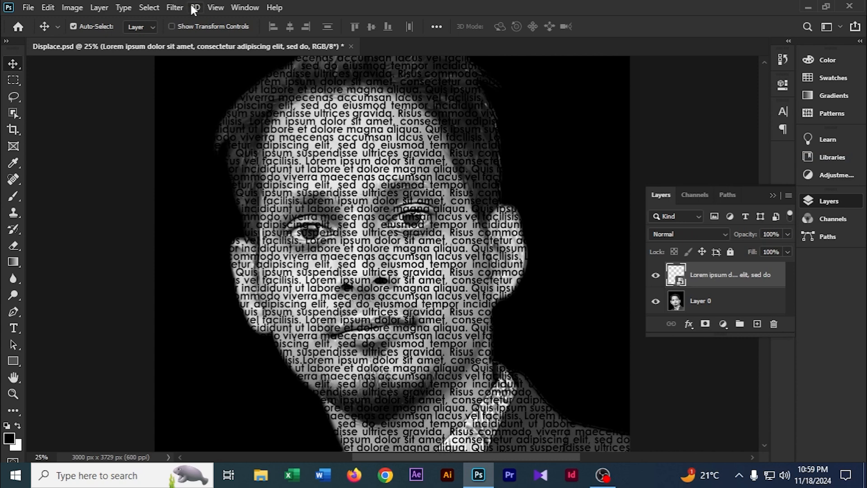
Apply the Displace filter with horizontal and vertical scale 20, using Displace.psd as the displacement map.
{"action": "left_click", "coordinate": [175, 7]}
{"action": "mouse_move", "coordinate": [198, 176]}
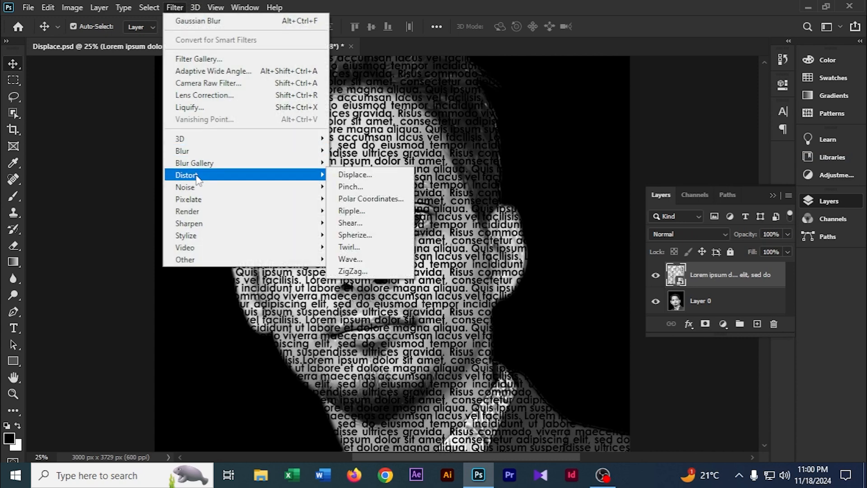
{"action": "left_click", "coordinate": [379, 177]}
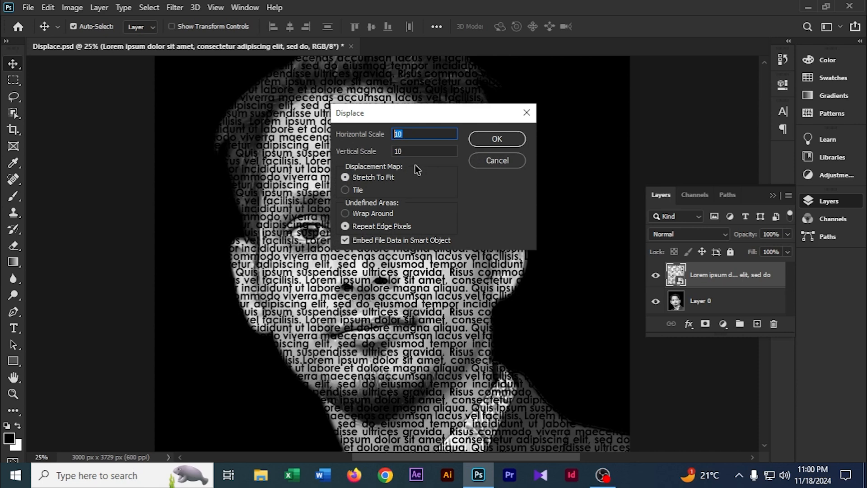
{"action": "type", "text": "20"}
{"action": "key", "text": "Tab"}
{"action": "type", "text": "20"}
{"action": "left_click", "coordinate": [495, 140]}
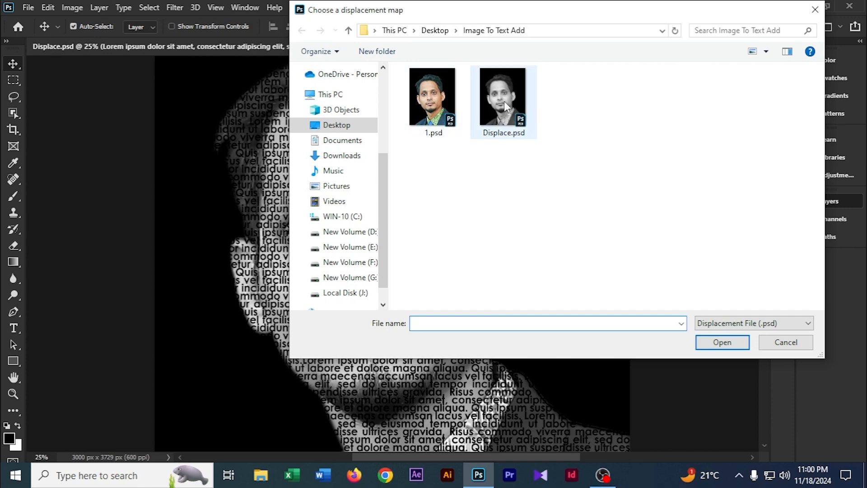
{"action": "left_click", "coordinate": [504, 102]}
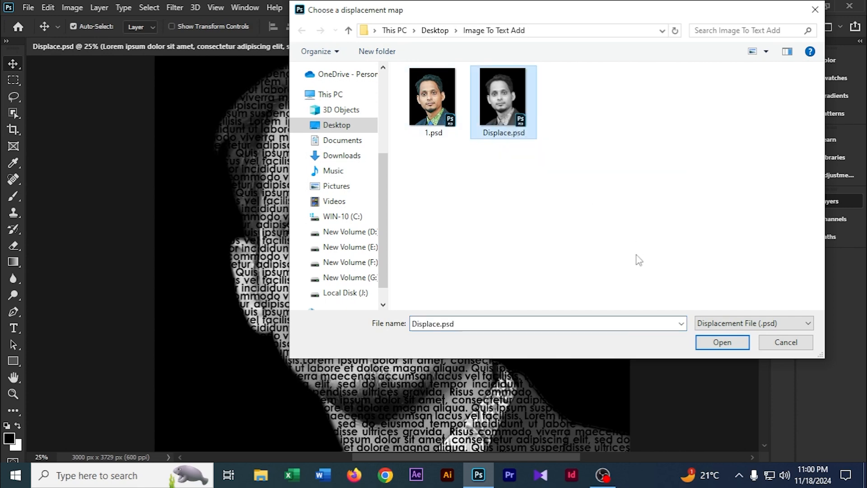
{"action": "left_click", "coordinate": [721, 343]}
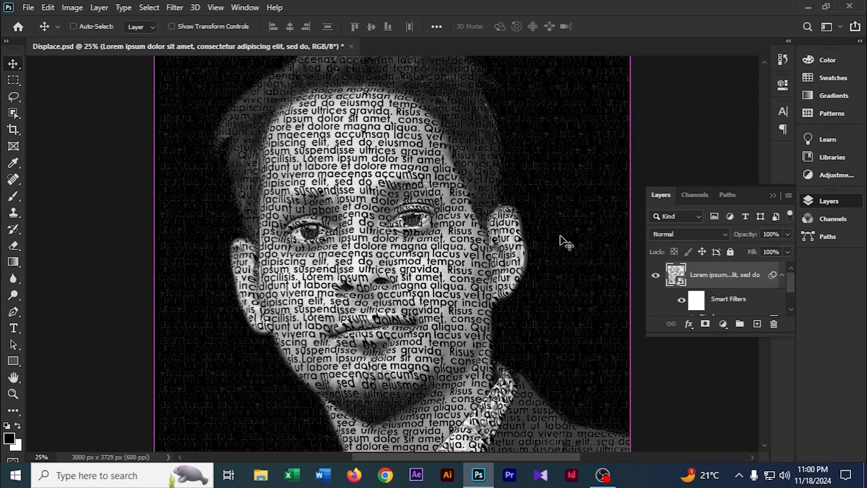
Inspect the displaced text across the face at different zoom levels and collapse the smart filter list.
{"action": "key", "text": "ctrl+plus"}
{"action": "key", "text": "ctrl+plus"}
{"action": "key", "text": "ctrl+plus"}
{"action": "key", "text": "ctrl+minus"}
{"action": "key", "text": "ctrl+minus"}
{"action": "key", "text": "ctrl+minus"}
{"action": "key", "text": "ctrl+minus"}
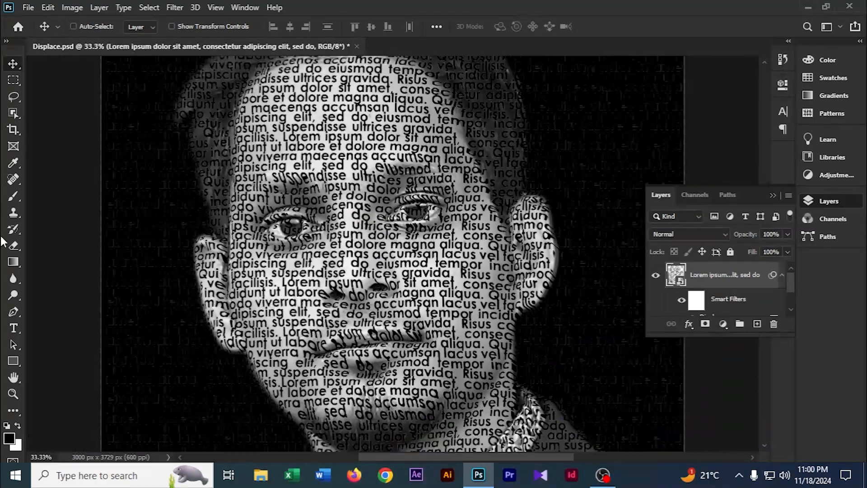
{"action": "left_click", "coordinate": [782, 274]}
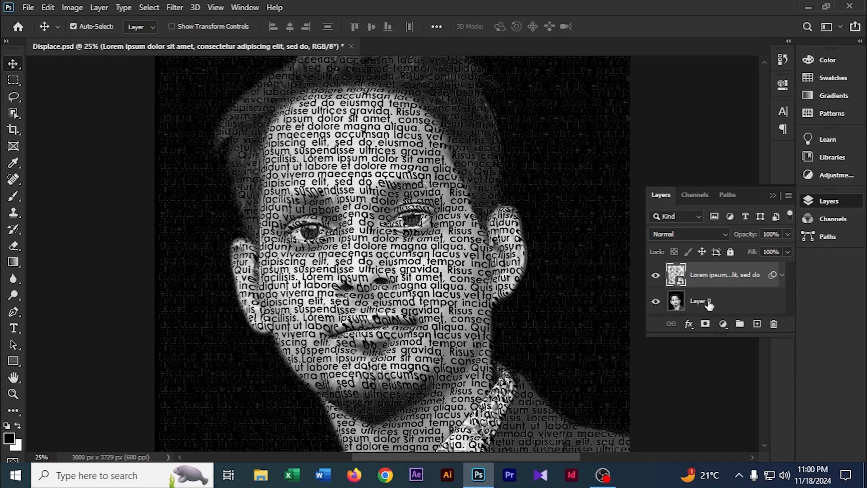
Move the photo layer above the text layer and clip it to the text layer as a clipping mask.
{"action": "left_click", "coordinate": [772, 302]}
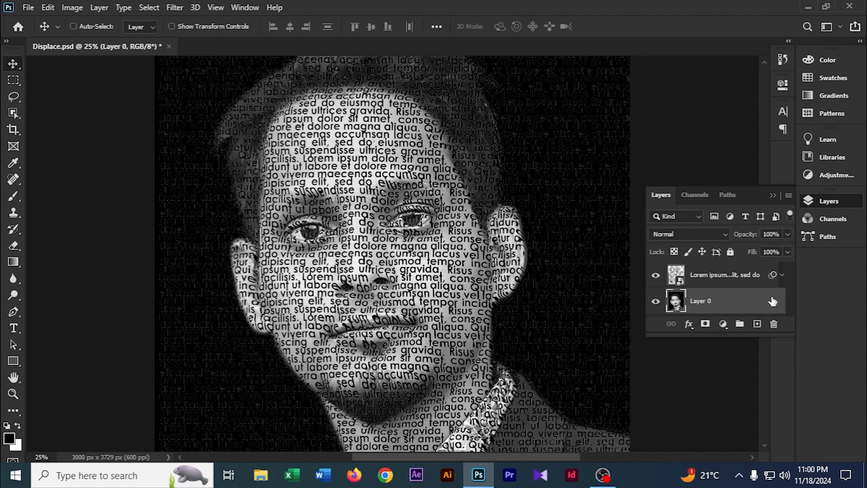
{"action": "key", "text": "ctrl+bracketright"}
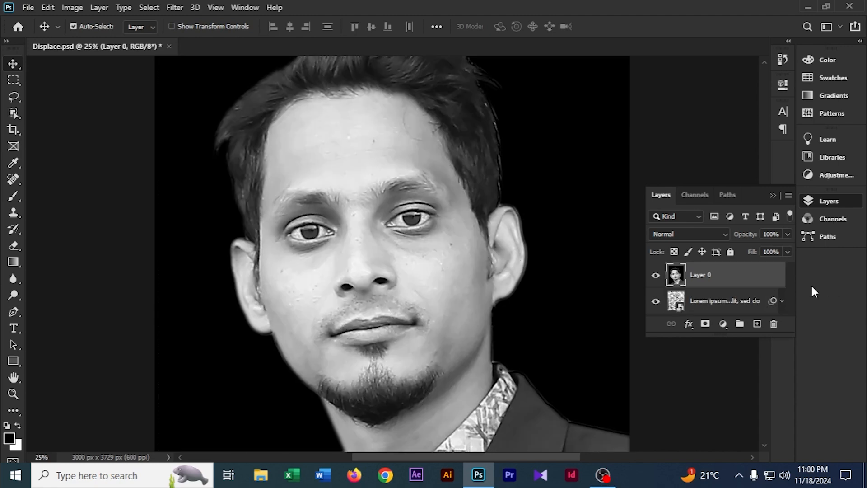
{"action": "scroll", "coordinate": [721, 280], "scroll_direction": "up", "scroll_amount": 1}
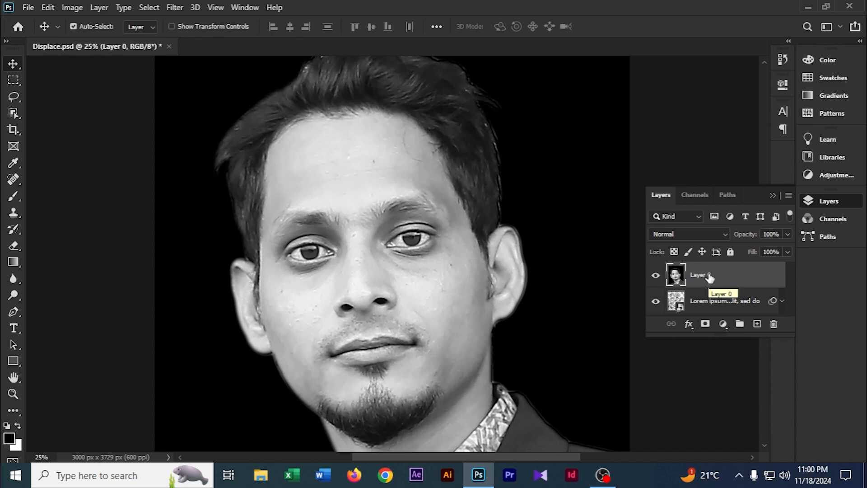
{"action": "left_click_drag", "start_coordinate": [710, 276], "coordinate": [713, 258]}
{"action": "left_click", "coordinate": [714, 261], "text": "alt"}
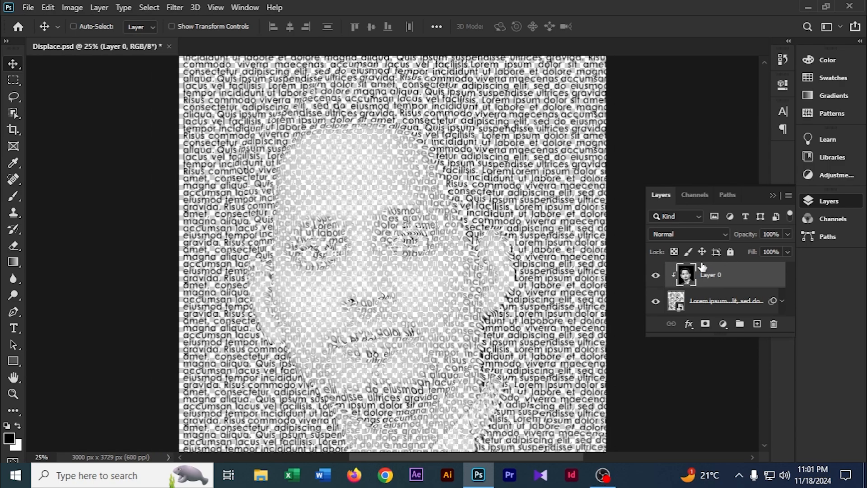
Scale the text Smart Object up to about 105% so it covers the whole canvas.
{"action": "key", "text": "ctrl+minus"}
{"action": "left_click", "coordinate": [734, 303]}
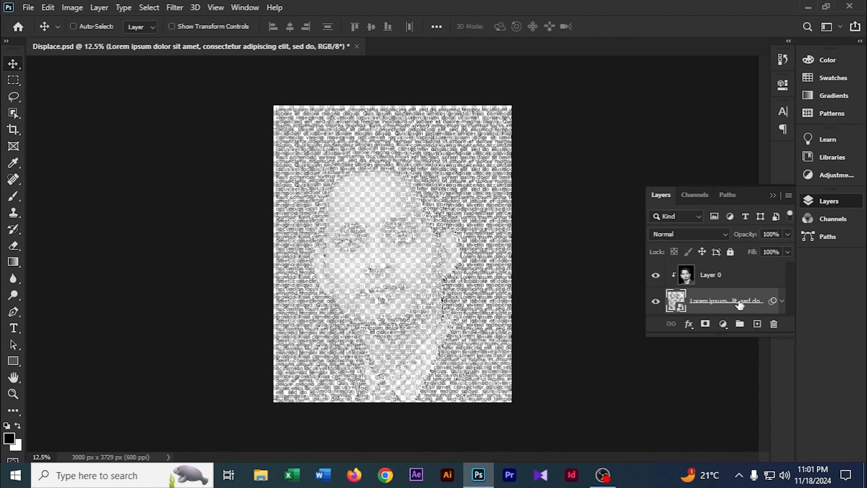
{"action": "key", "text": "ctrl+t"}
{"action": "left_click", "coordinate": [442, 191]}
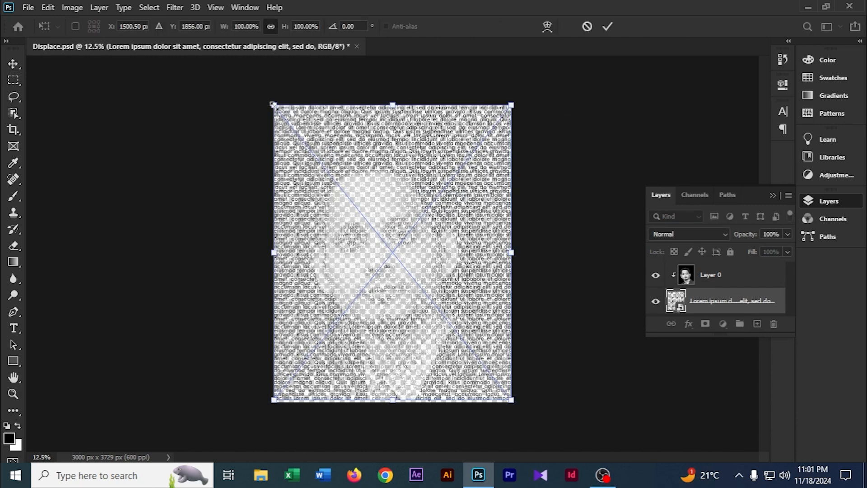
{"action": "left_click_drag", "start_coordinate": [273, 105], "coordinate": [266, 97]}
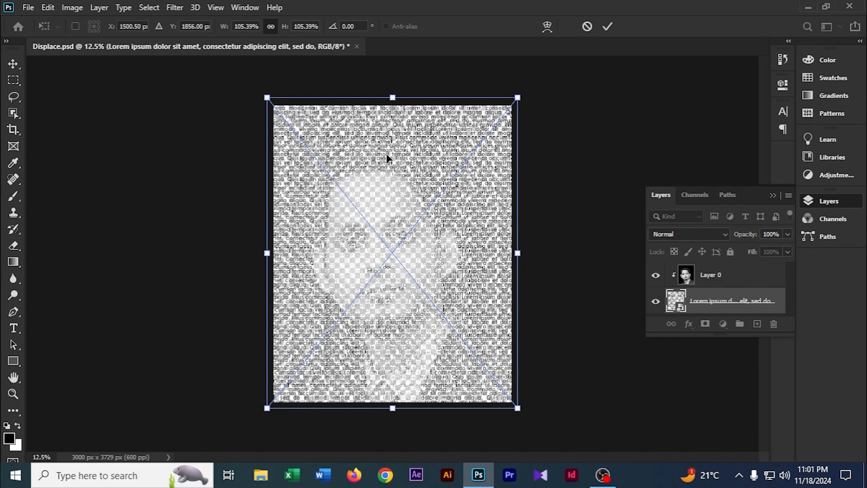
{"action": "key", "text": "Return"}
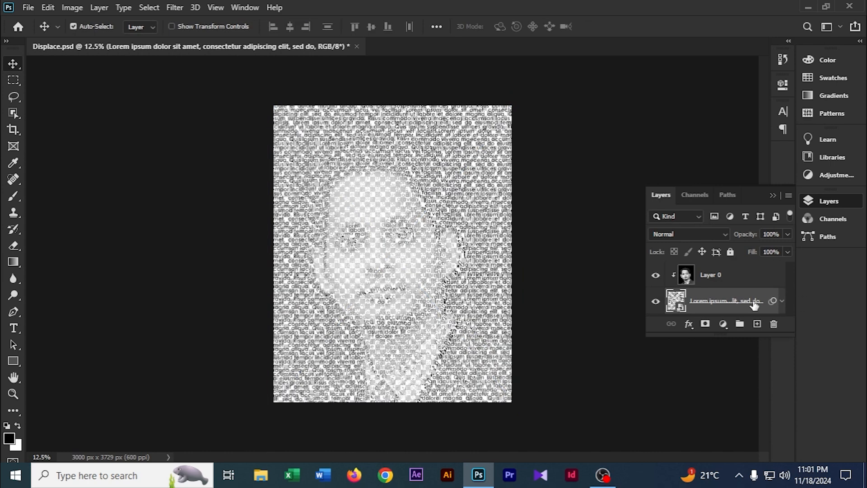
Add a black 000000 Solid Color fill layer as the background behind the text portrait.
{"action": "left_click", "coordinate": [733, 284]}
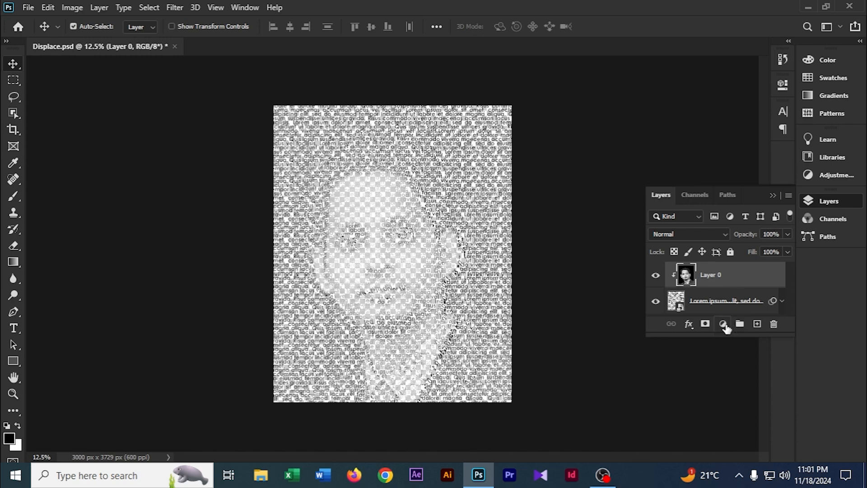
{"action": "left_click", "coordinate": [723, 324]}
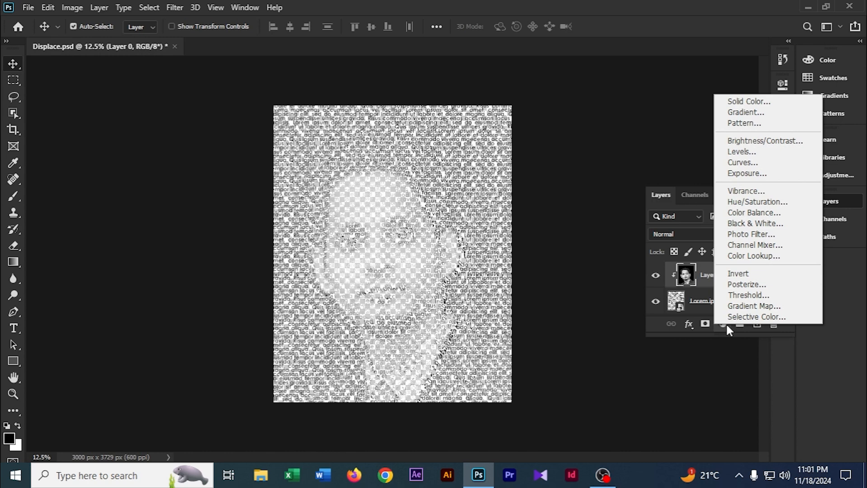
{"action": "left_click", "coordinate": [756, 103]}
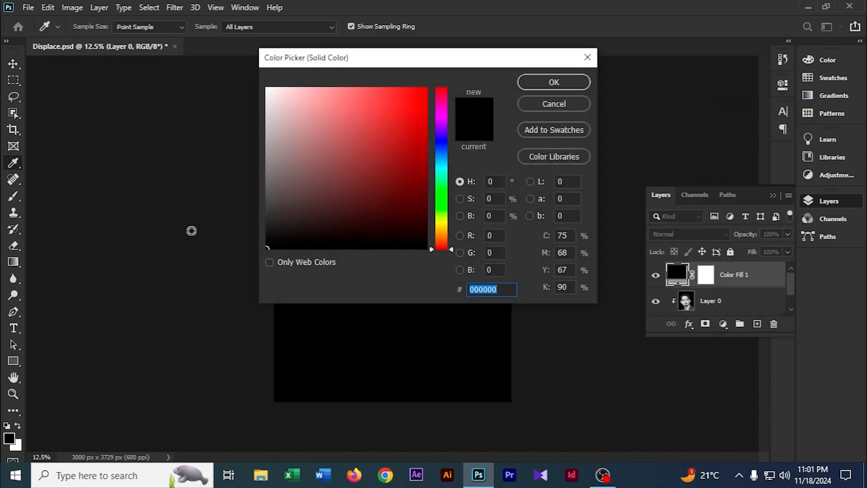
{"action": "left_click", "coordinate": [554, 82]}
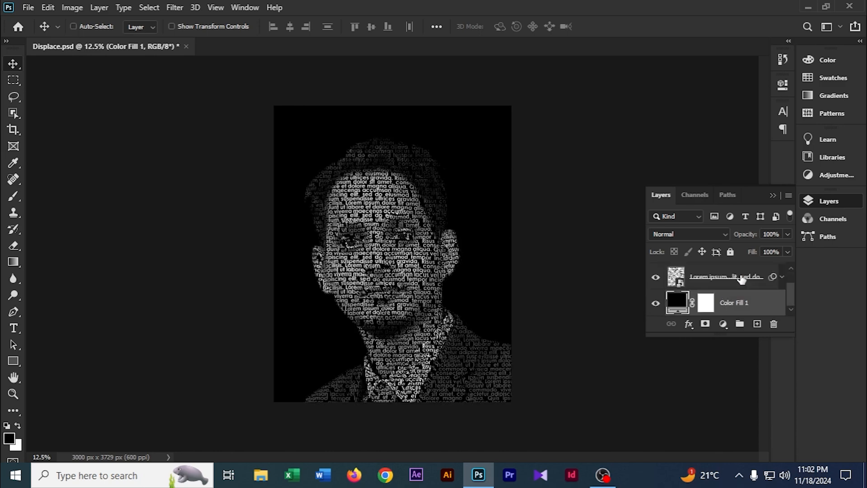
Inspect the finished text portrait at several zoom levels.
{"action": "key", "text": "ctrl+plus"}
{"action": "key", "text": "ctrl+plus"}
{"action": "key", "text": "ctrl+plus"}
{"action": "key", "text": "ctrl+plus"}
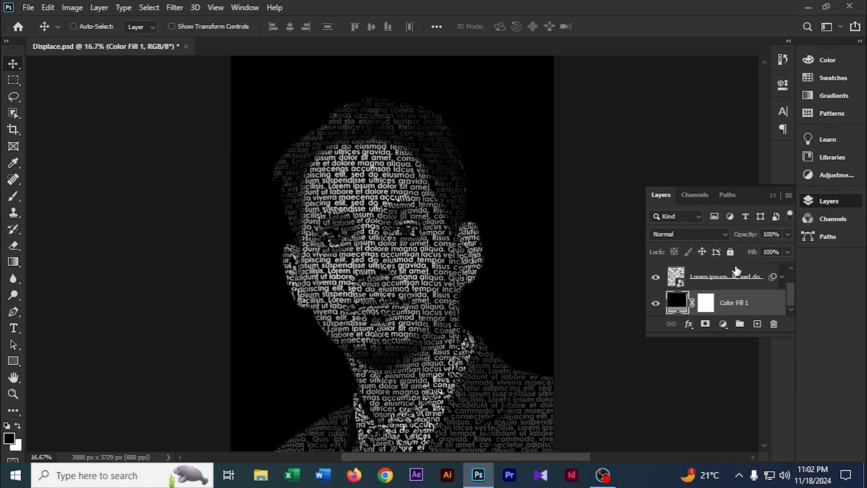
{"action": "key", "text": "ctrl+minus"}
{"action": "key", "text": "ctrl+minus"}
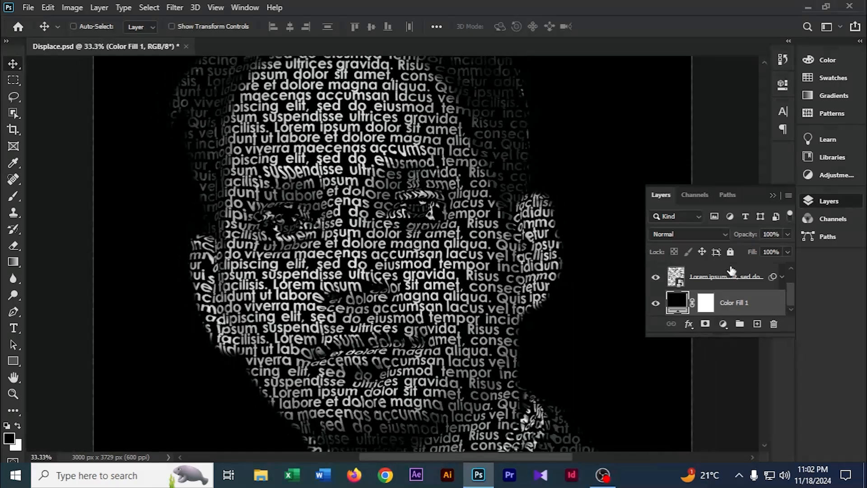
{"action": "scroll", "coordinate": [445, 273], "scroll_direction": "up", "scroll_amount": 3}
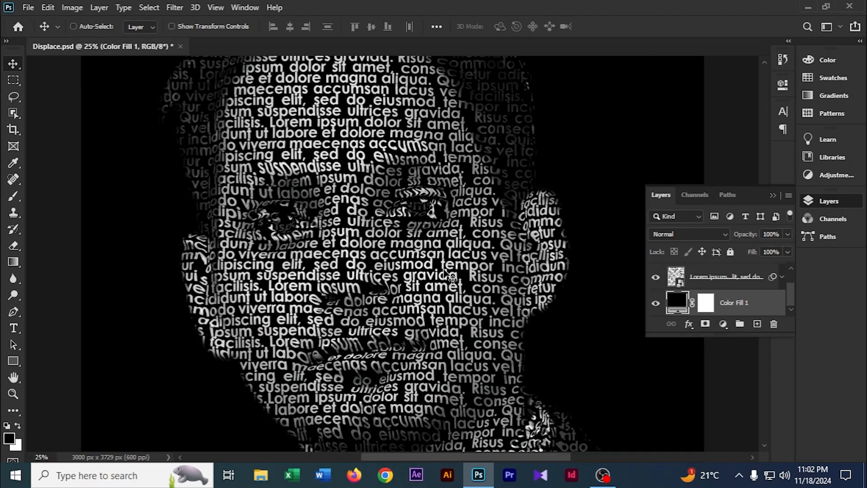
{"action": "scroll", "coordinate": [445, 274], "scroll_direction": "down", "scroll_amount": 3}
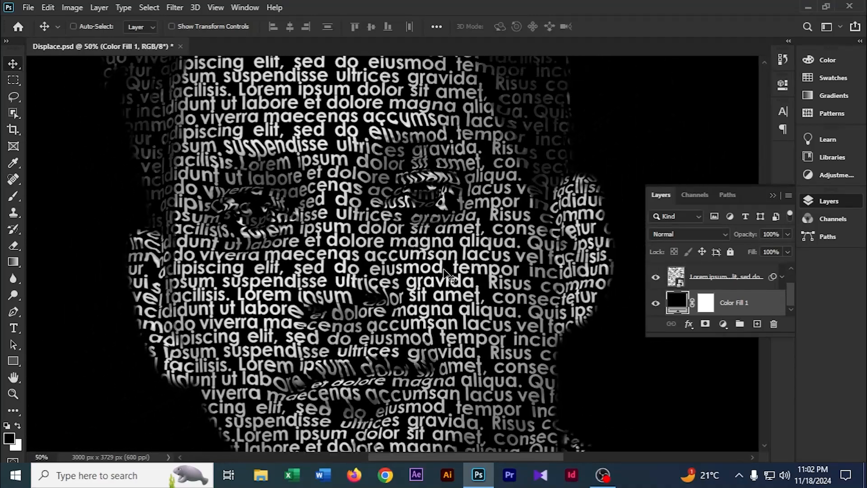
{"action": "scroll", "coordinate": [445, 273], "scroll_direction": "down", "scroll_amount": 1}
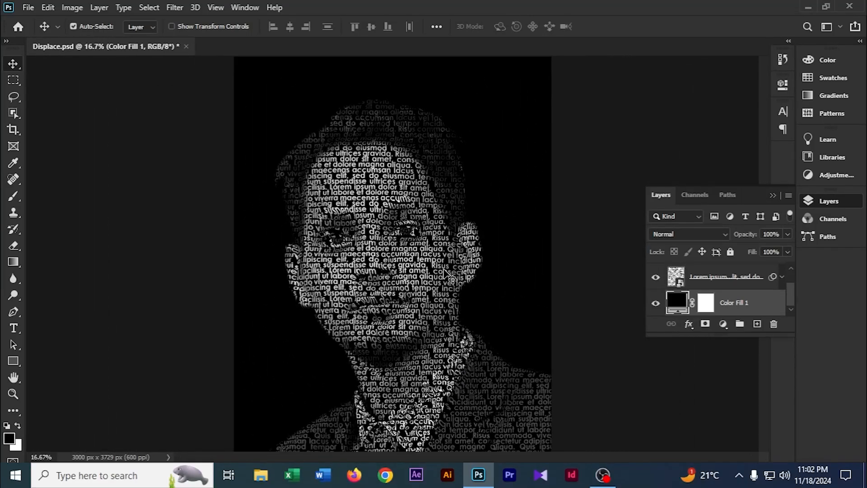